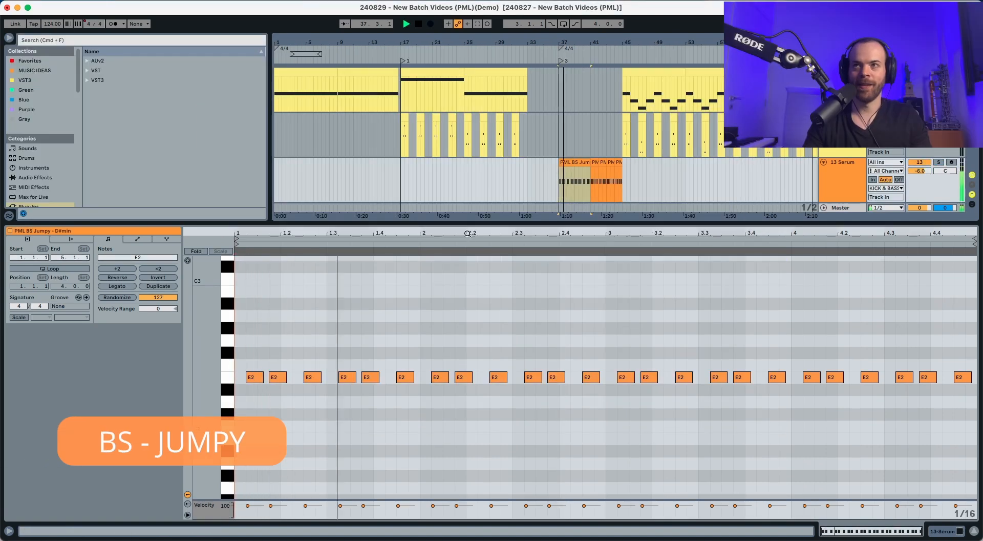
Solo the 14 Serum track, open its Serum synth and audition the initial patch
left_click(533, 377)
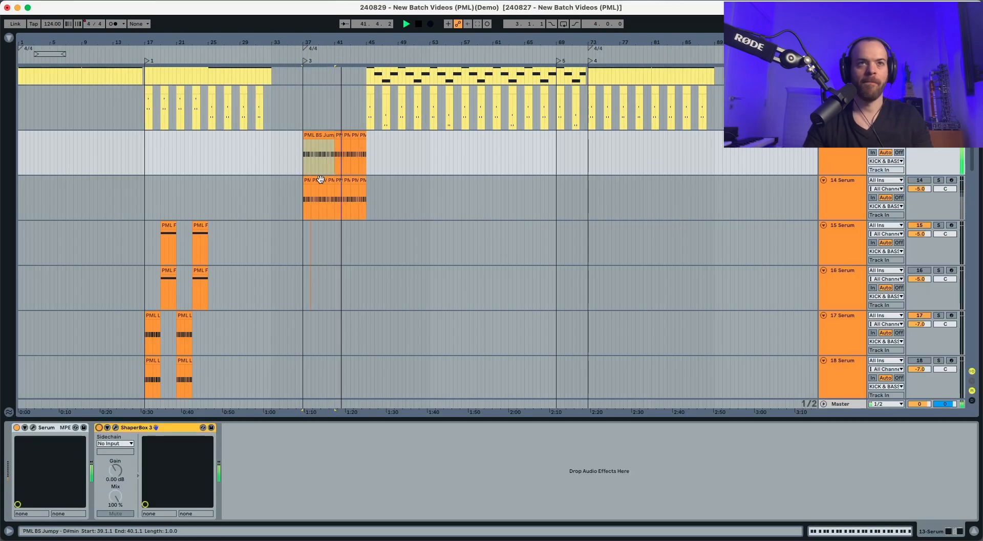
left_click(837, 188)
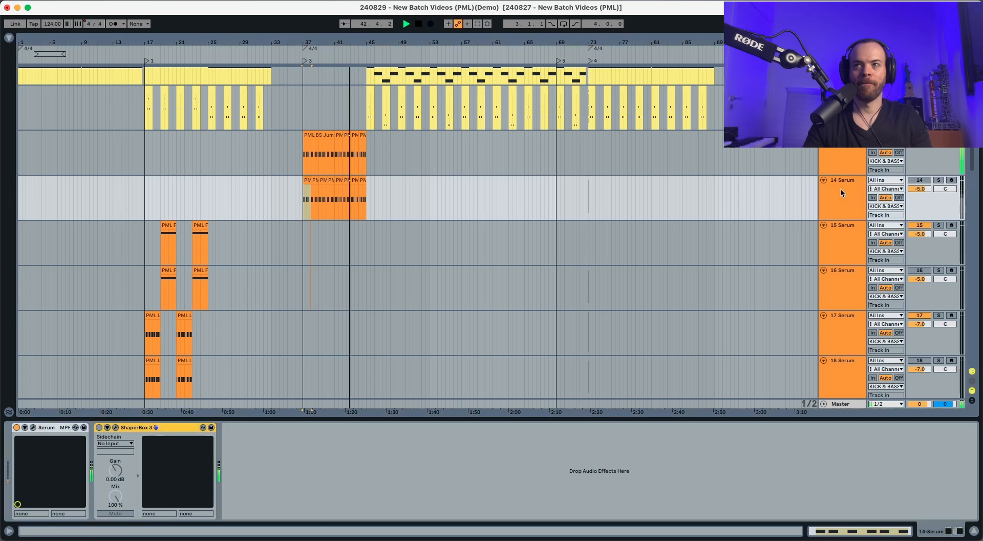
key("space")
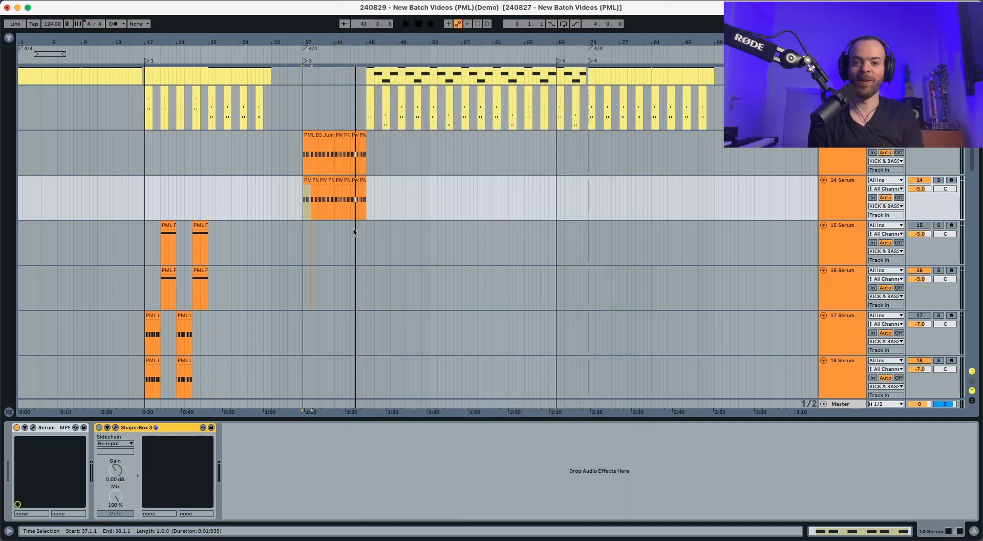
left_click(938, 180)
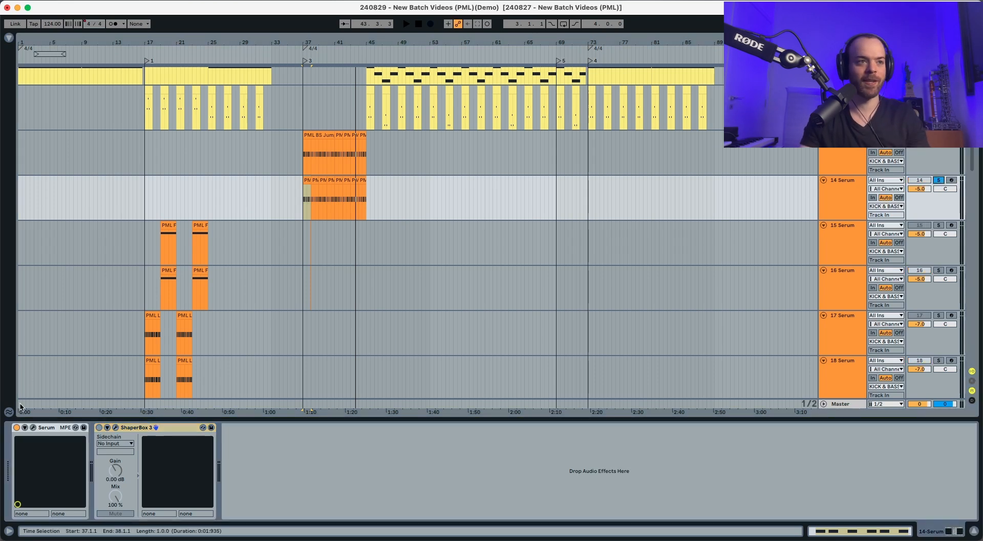
left_click(33, 427)
key("space")
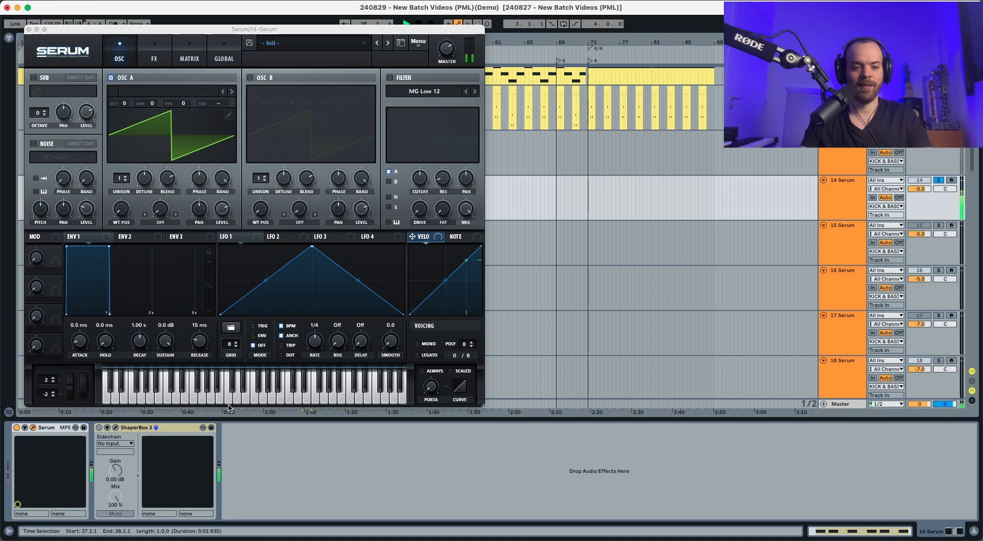
key("space")
Load the Analog_BD_Sin wavetable into oscillator A and set its octave to -1
left_click(132, 94)
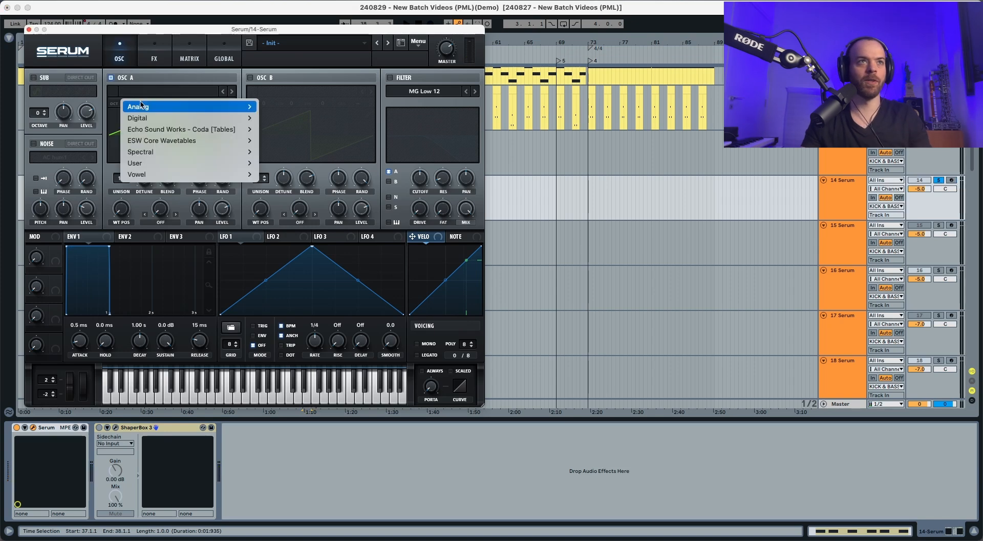
mouse_move(241, 100)
left_click(285, 95)
key("space")
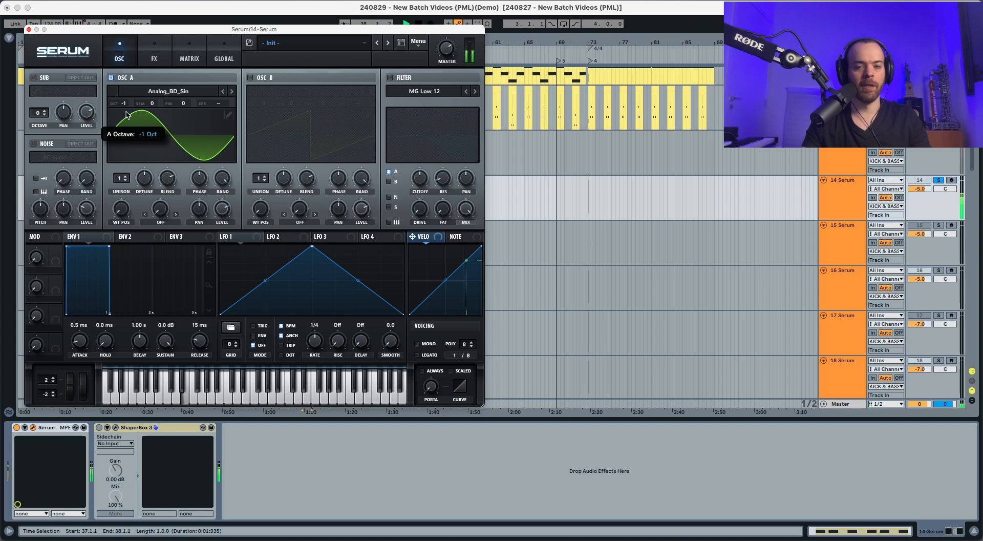
left_click_drag(127, 105, 127, 122)
Set oscillator A to 2 unison voices, wavetable position 122 and 0% random phase, and raise its level
left_click_drag(121, 179, 123, 173)
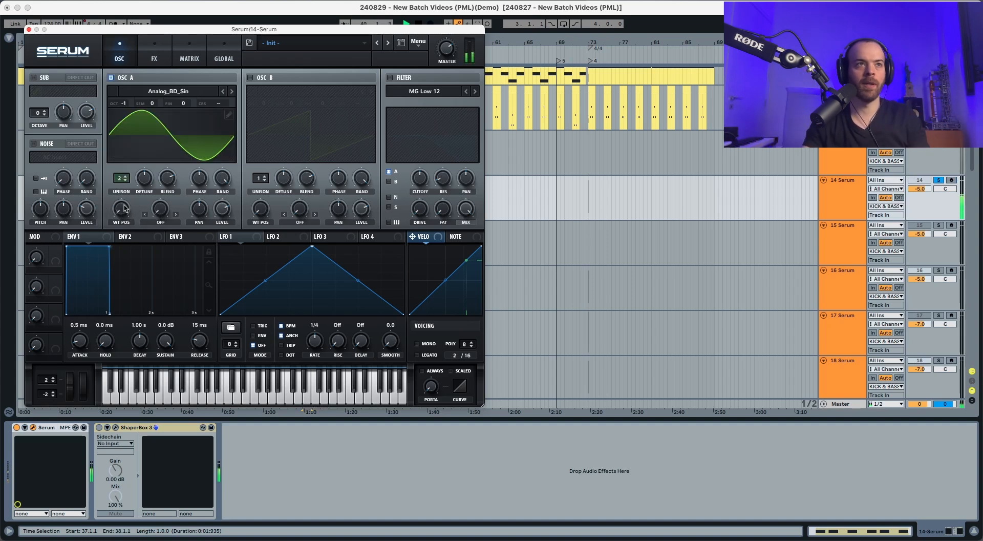
left_click_drag(123, 206, 127, 162)
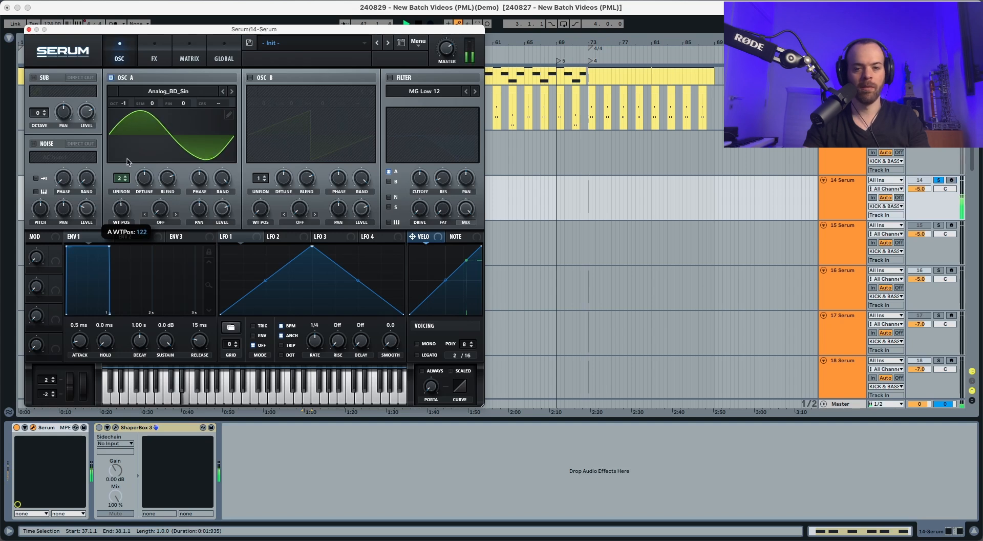
left_click_drag(127, 161, 127, 161)
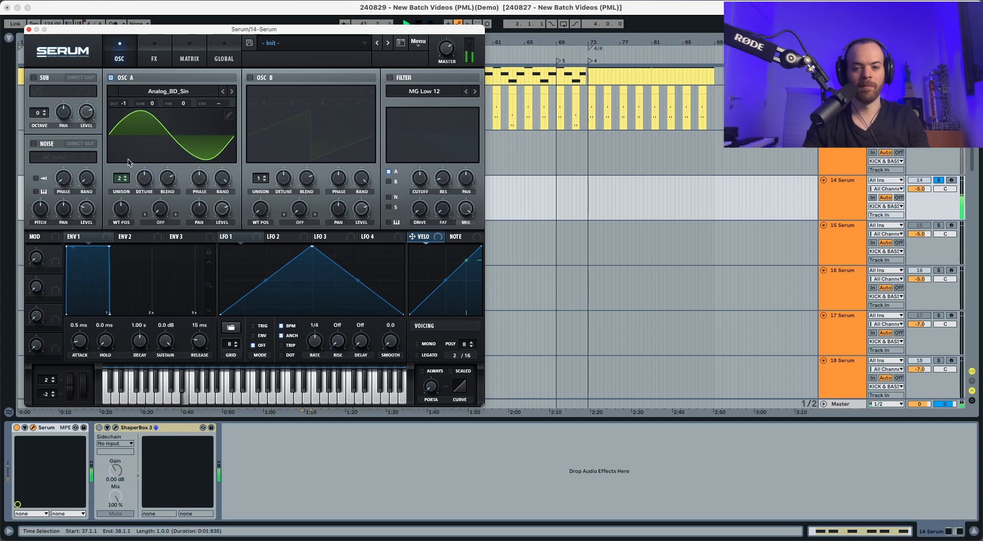
mouse_move(210, 203)
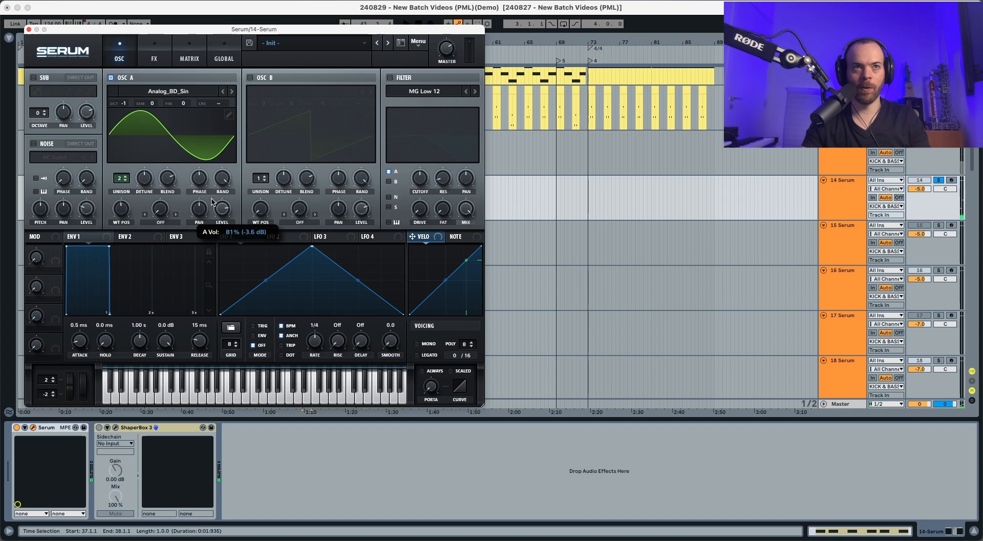
left_click_drag(212, 201, 214, 199)
key("space")
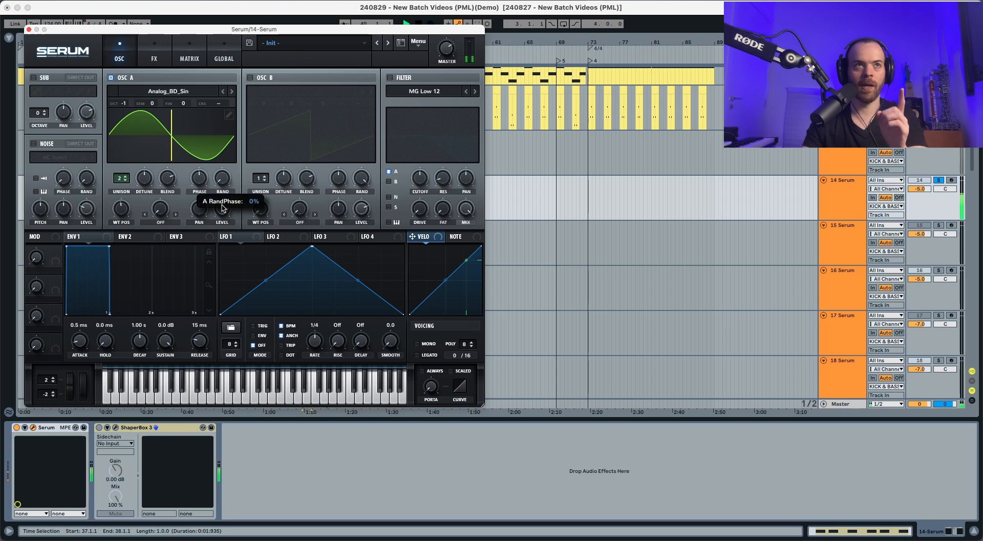
Enable oscillator B with the Basic_Mdc wavetable and set its octave to -2
left_click(249, 77)
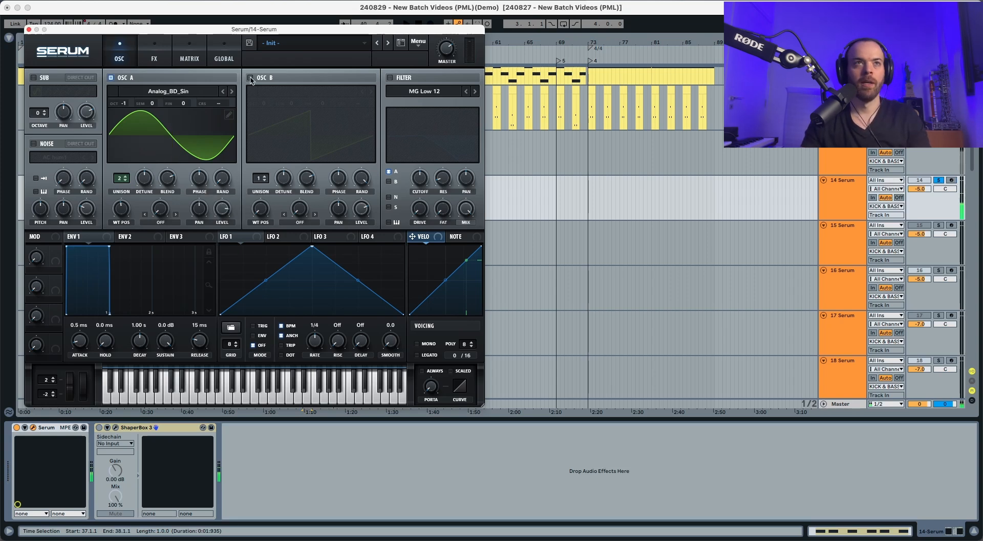
left_click(279, 92)
mouse_move(285, 105)
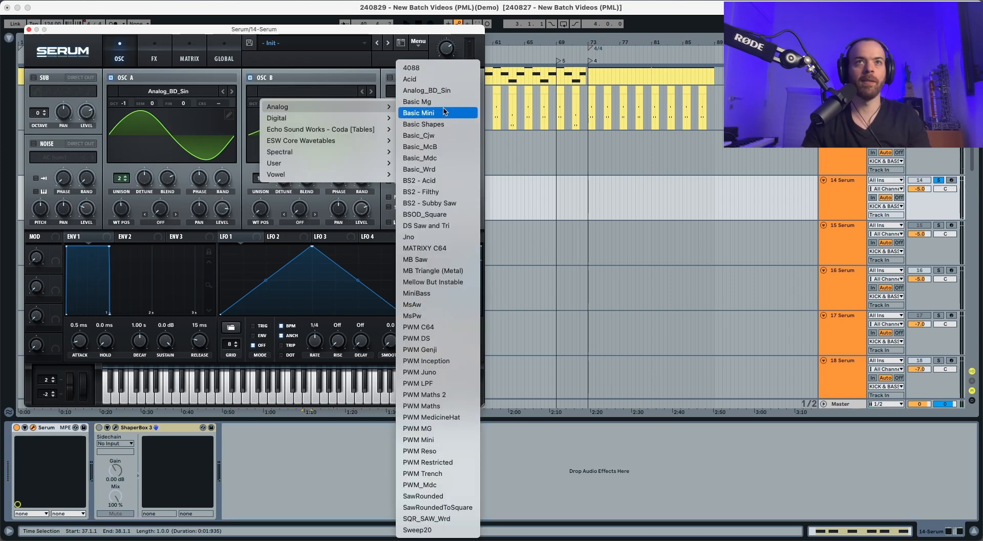
left_click(433, 158)
key("space")
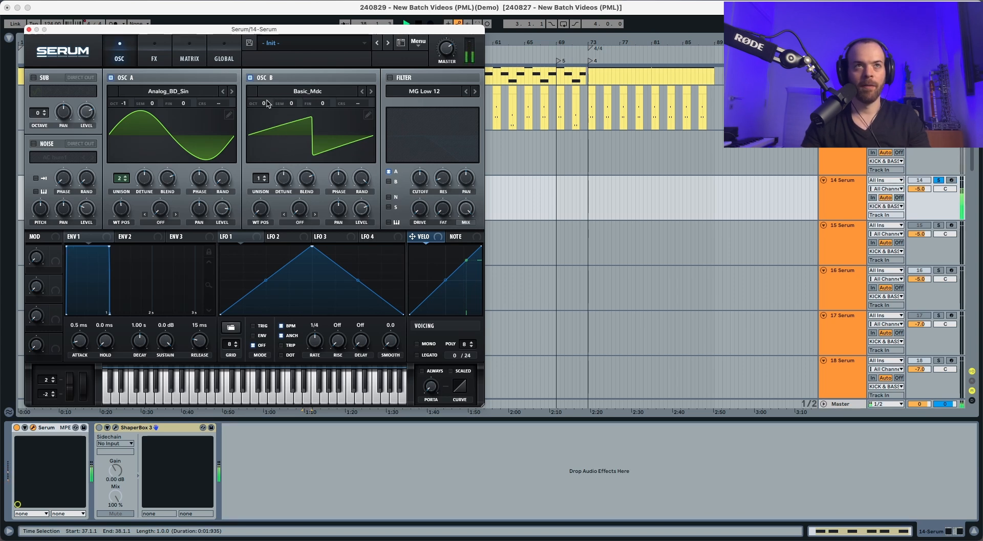
left_click_drag(266, 103, 267, 130)
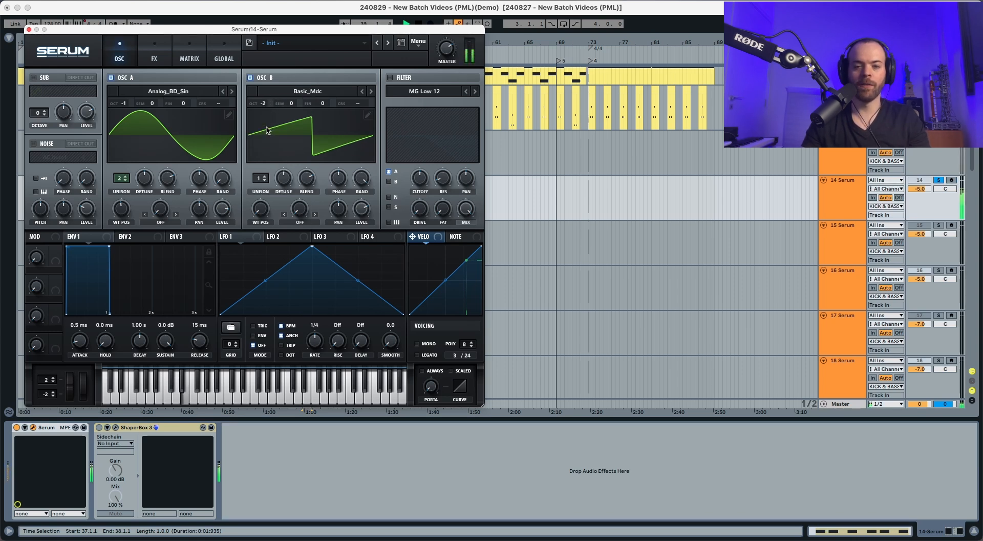
key("space")
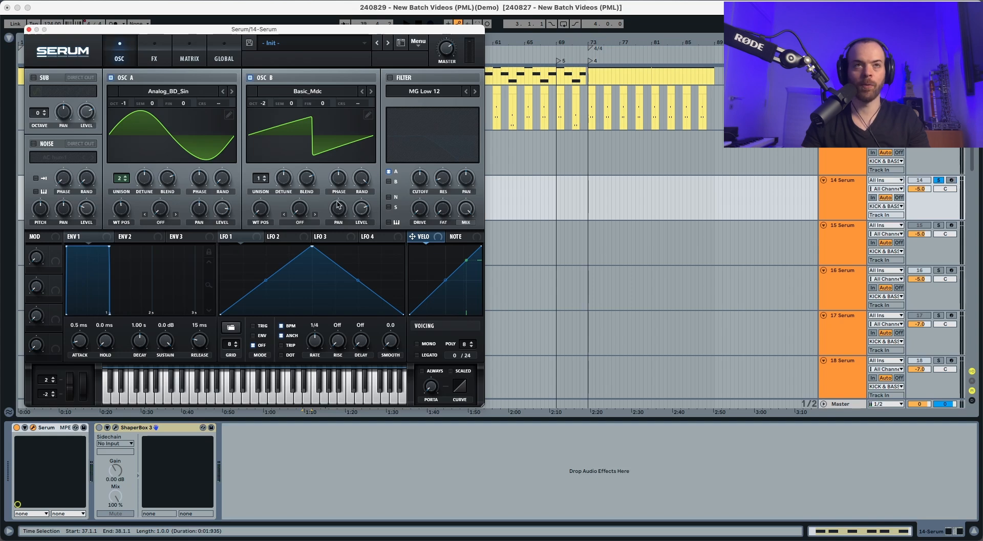
Turn down oscillator B's start phase and audition it together with oscillator A
mouse_move(356, 210)
key("space")
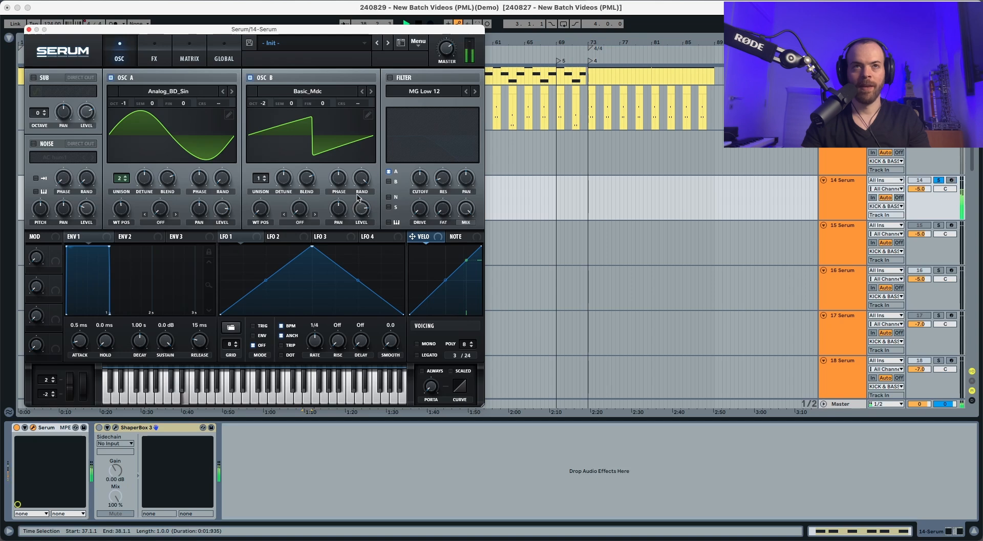
key("space")
mouse_move(342, 179)
left_mouse_down()
mouse_move(338, 210)
mouse_move(358, 193)
mouse_move(356, 326)
left_mouse_up()
key("space")
left_click(339, 182)
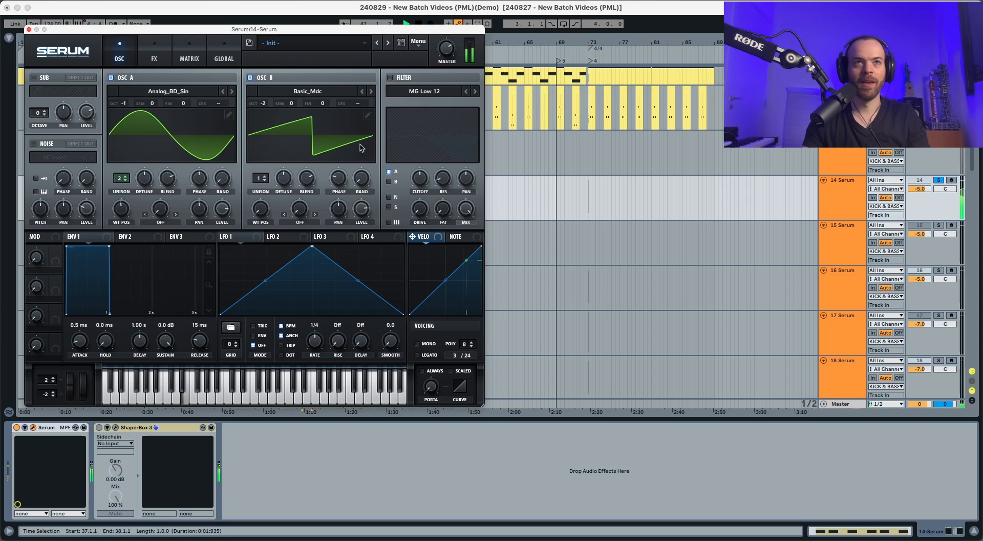
key("space")
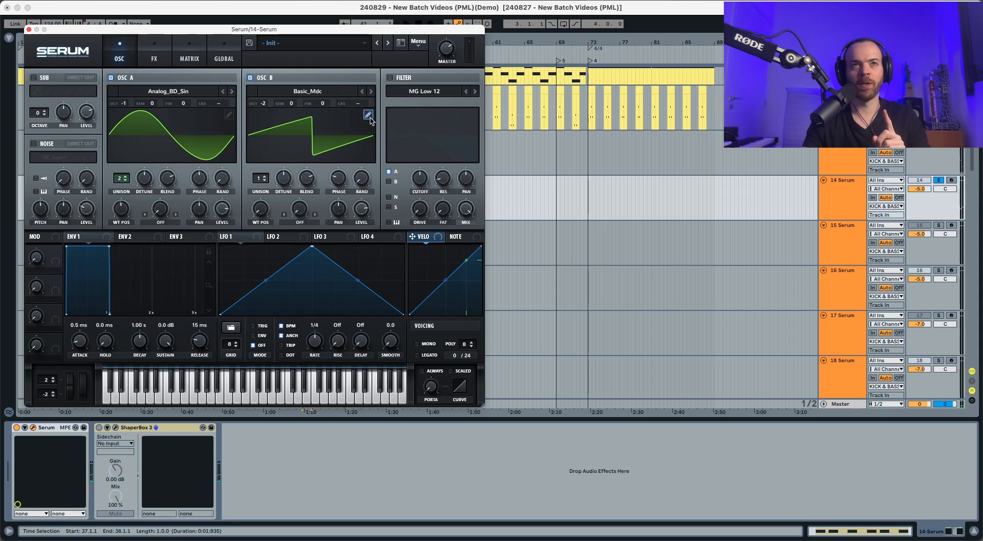
Raise the first harmonic bin of oscillator B's wavetable to about 59% in the wavetable editor
left_click(368, 115)
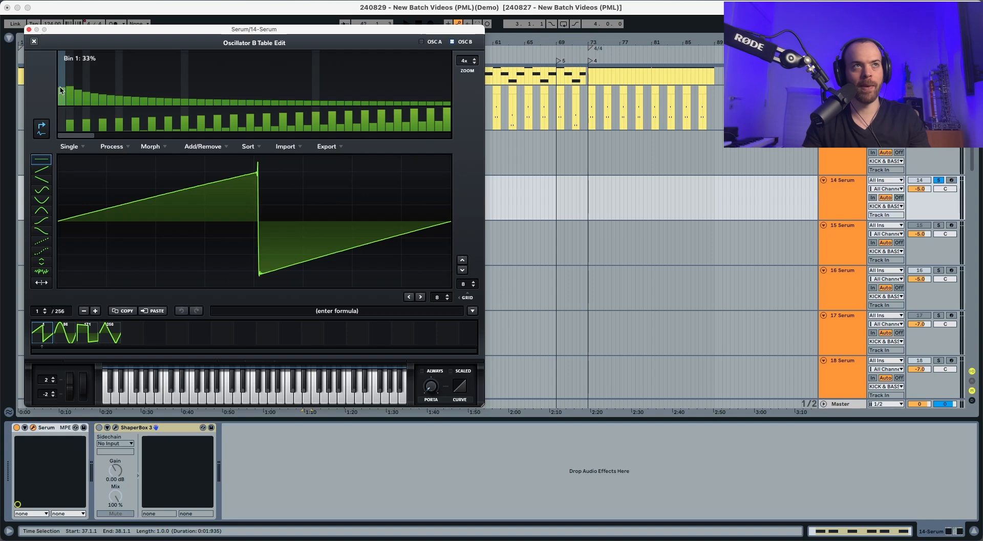
left_click_drag(60, 89, 61, 83)
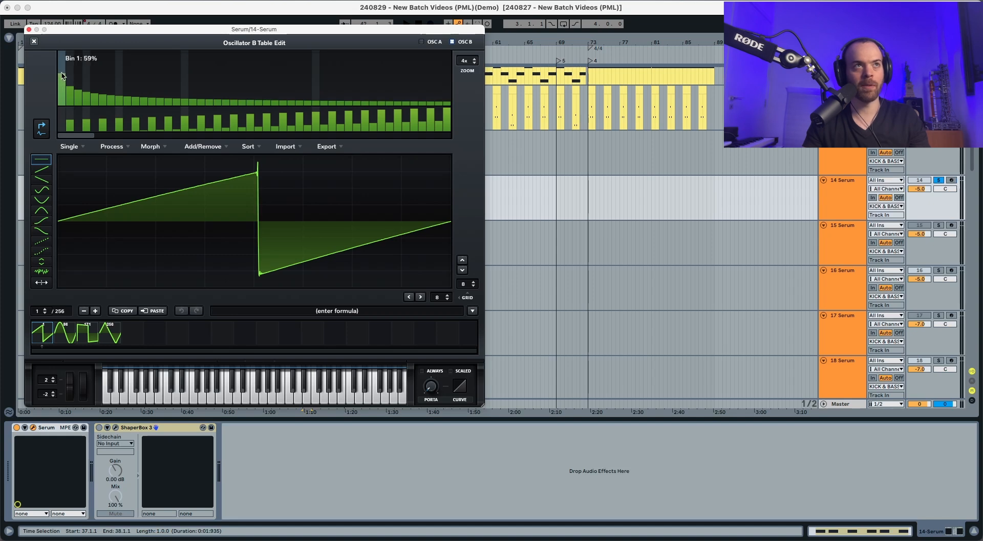
left_click(34, 41)
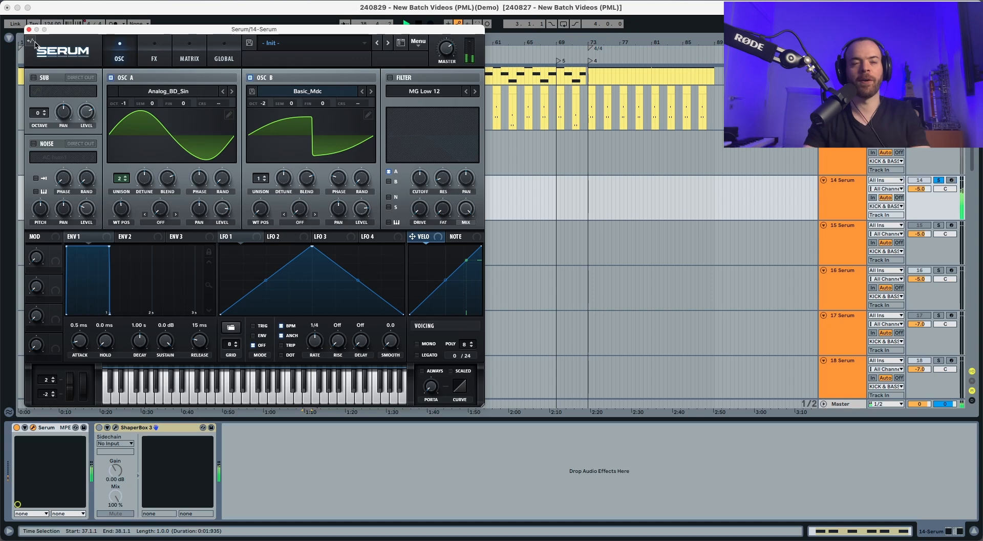
Set oscillator B's warp mode to PWM and audition the patch
left_click(301, 223)
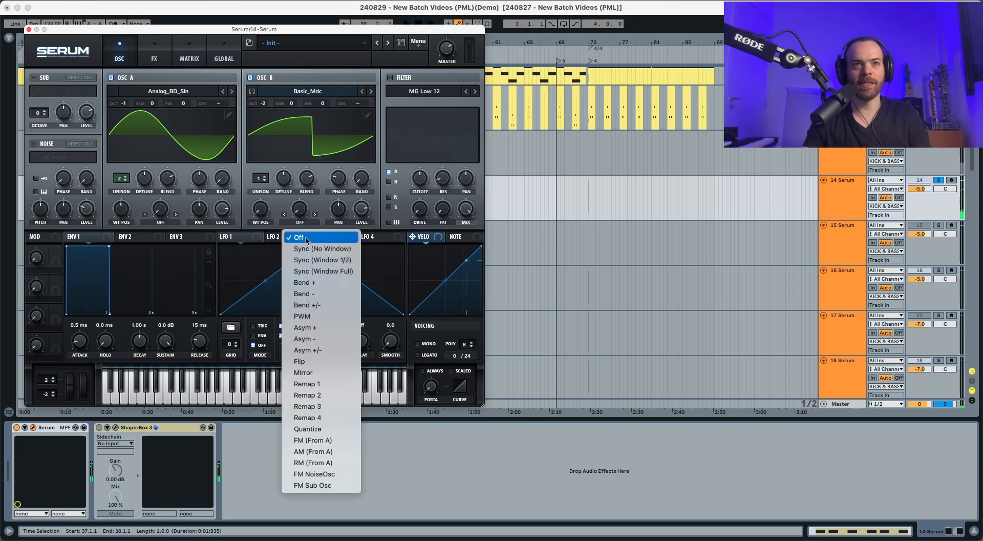
left_click(311, 320)
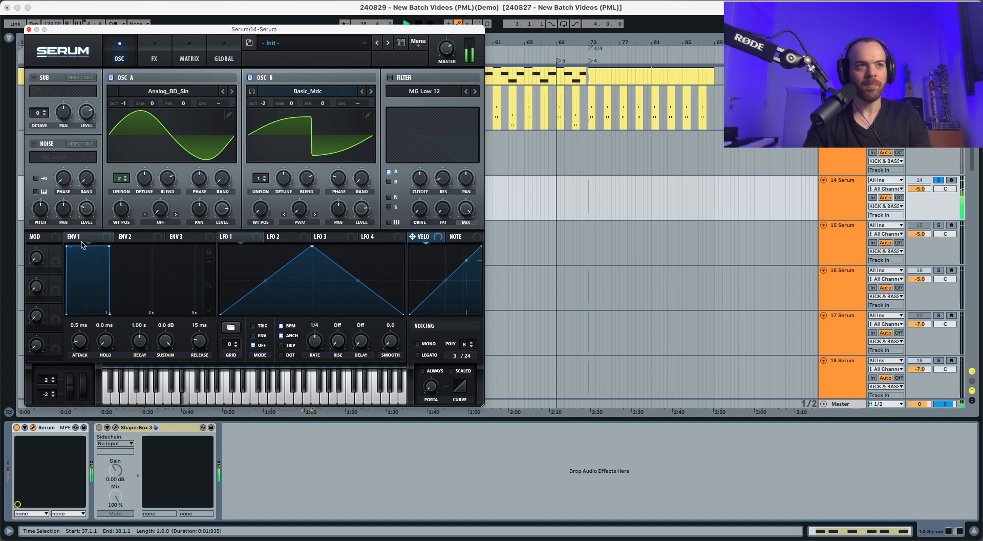
key("space")
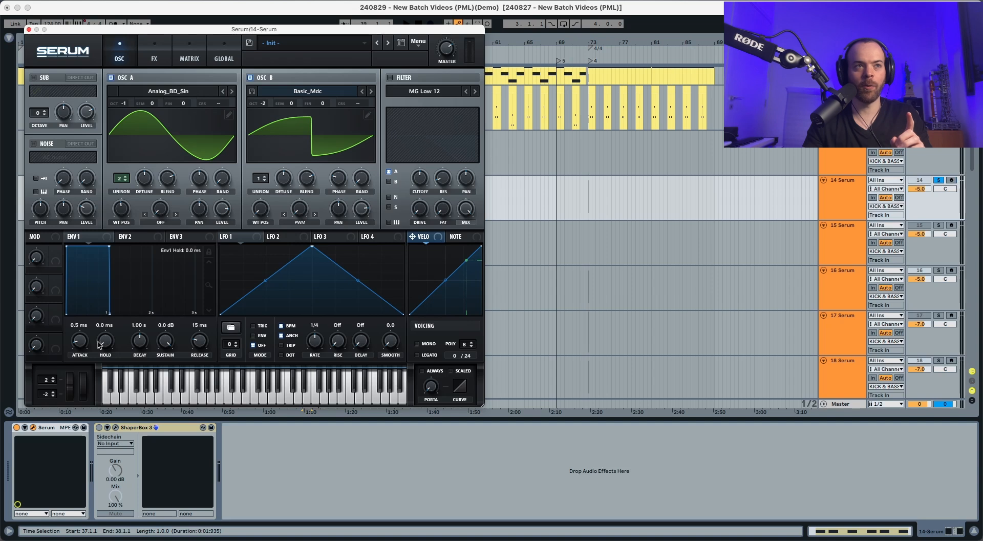
Shape envelope 1 with 56 ms hold, 900 ms decay, sustain at -∞ dB and 88 ms release, and audition it
left_click_drag(102, 331, 106, 325)
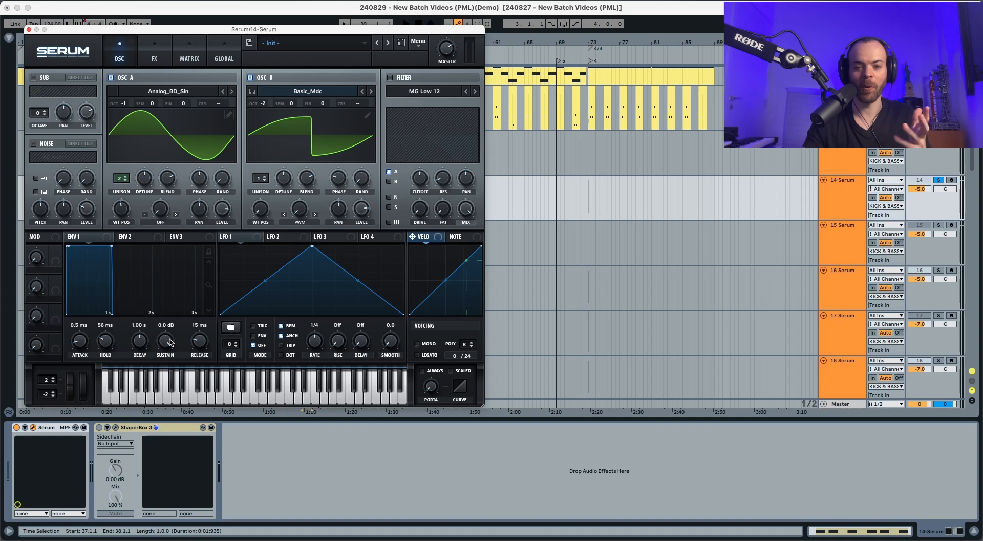
left_click_drag(170, 342, 164, 508)
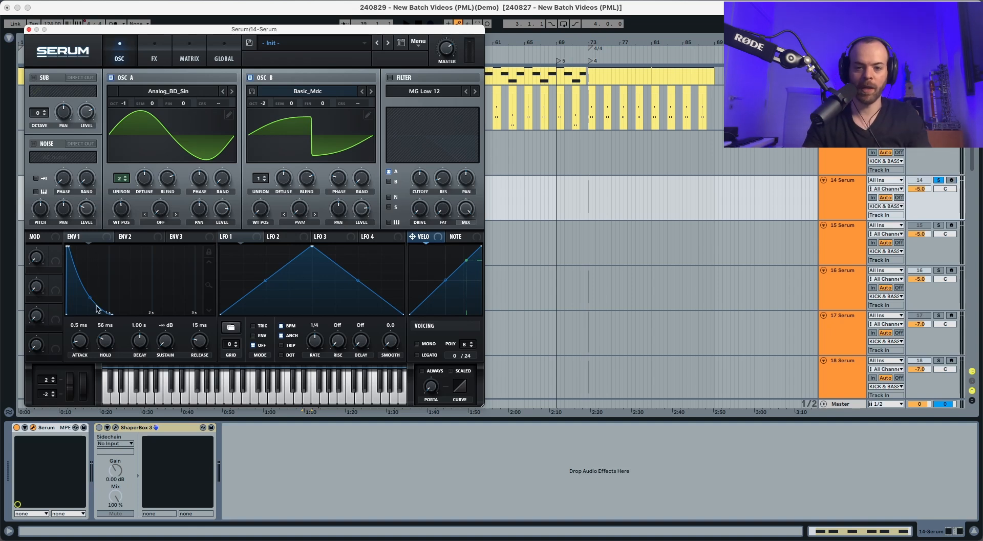
left_click_drag(131, 336, 132, 340)
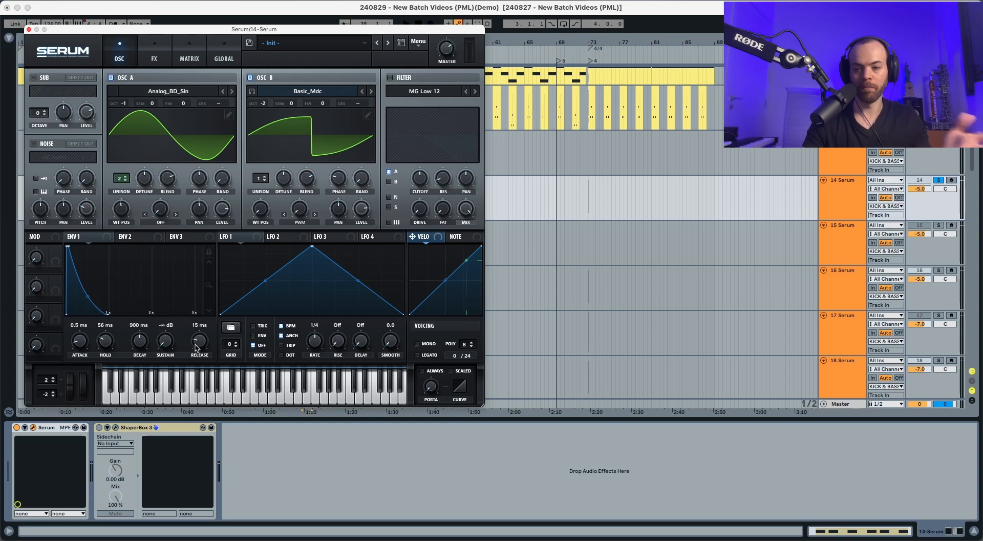
left_click_drag(200, 342, 202, 334)
key("space")
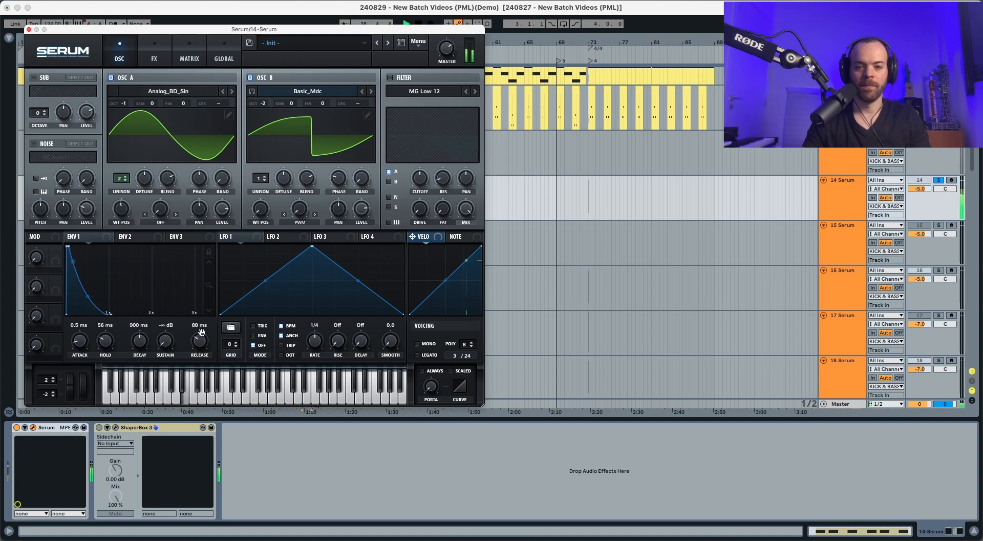
key("space")
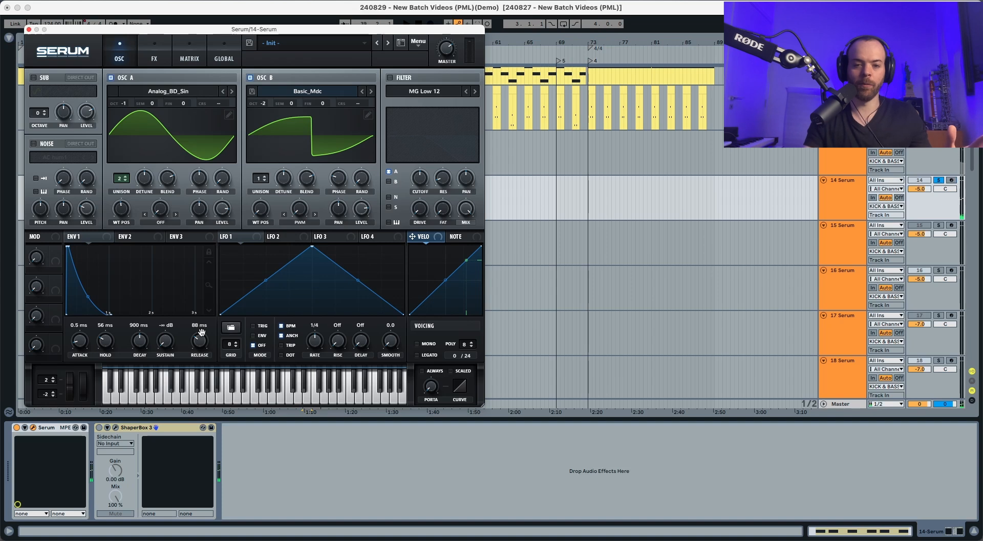
Enable the MG Low 12 filter for oscillators A and B, lower its cutoff to under 200 Hz and audition it
left_click(389, 78)
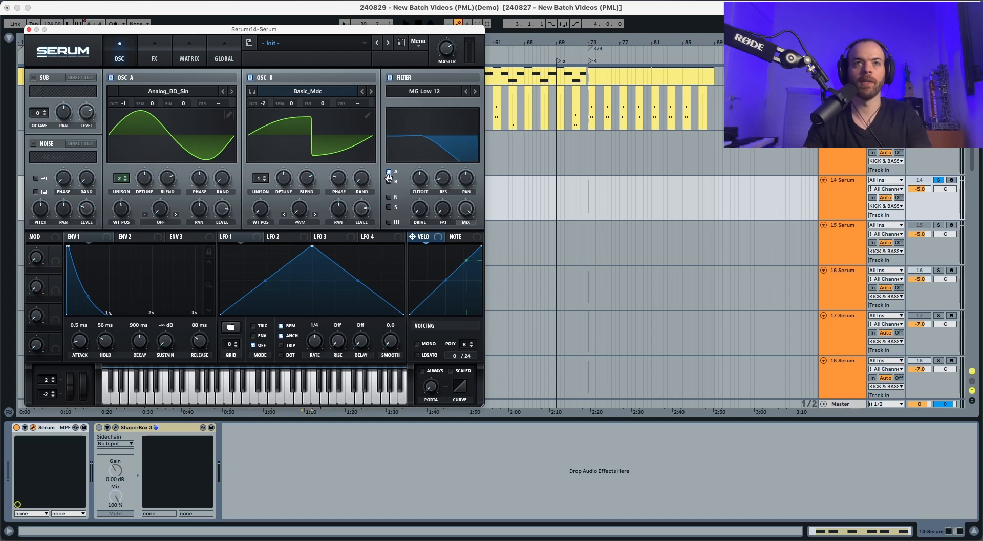
mouse_move(420, 178)
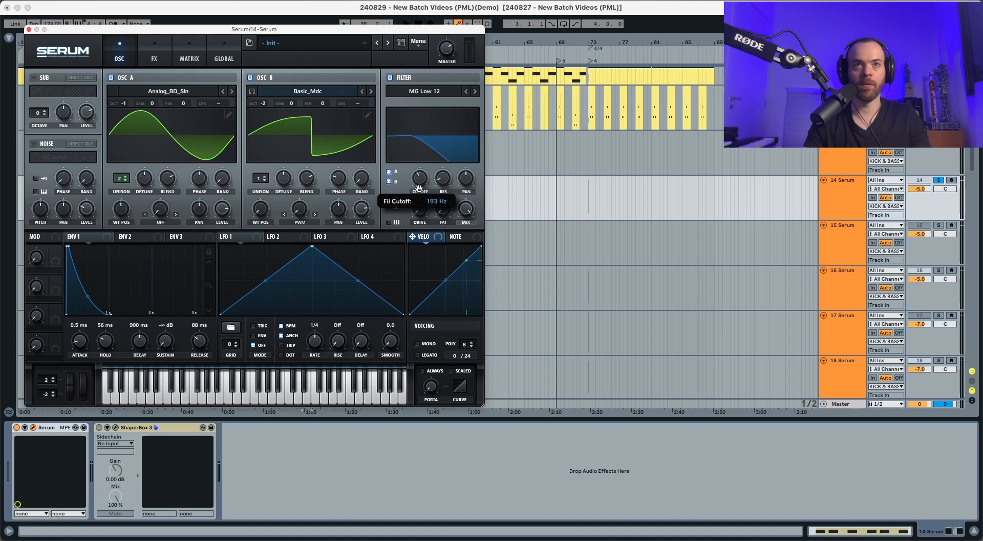
scroll(418, 192, "down", 1)
key("space")
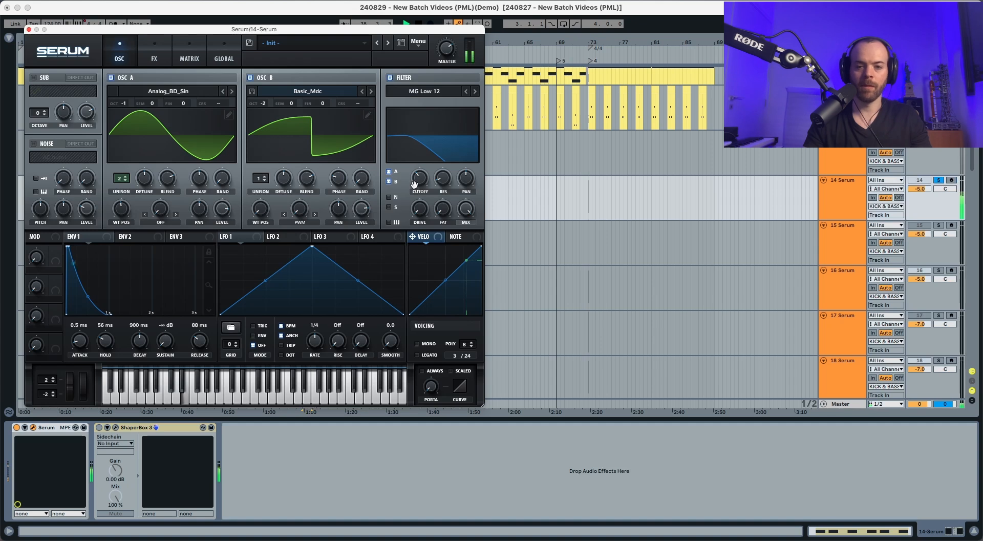
key("space")
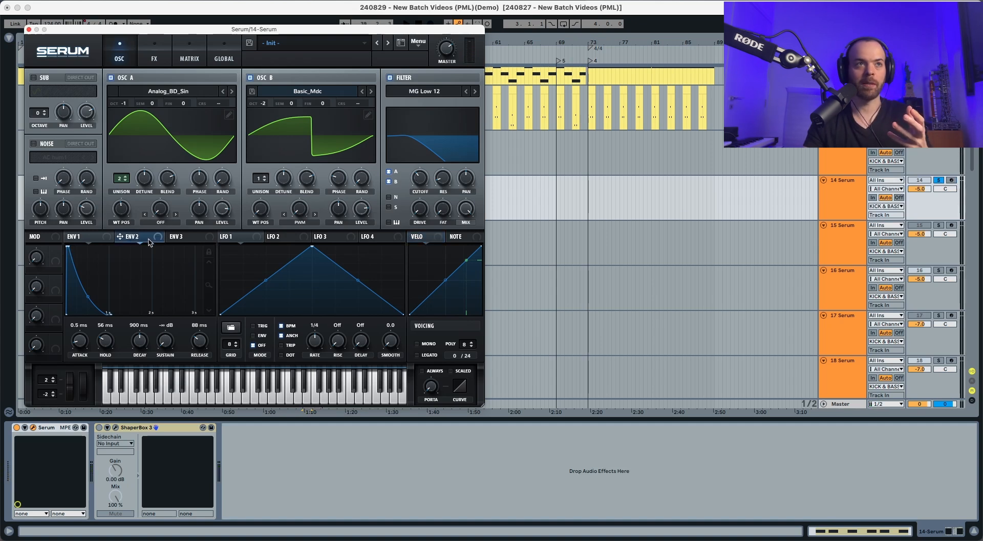
Modulate the filter cutoff with envelope 2, adjust the modulation amount and audition the patch
left_click_drag(132, 240, 411, 169)
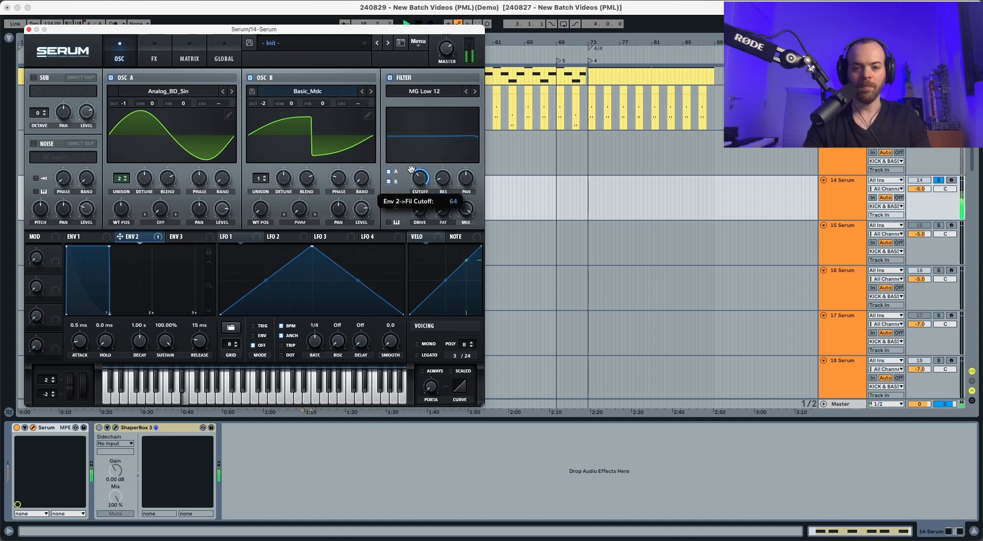
left_click_drag(411, 169, 410, 180)
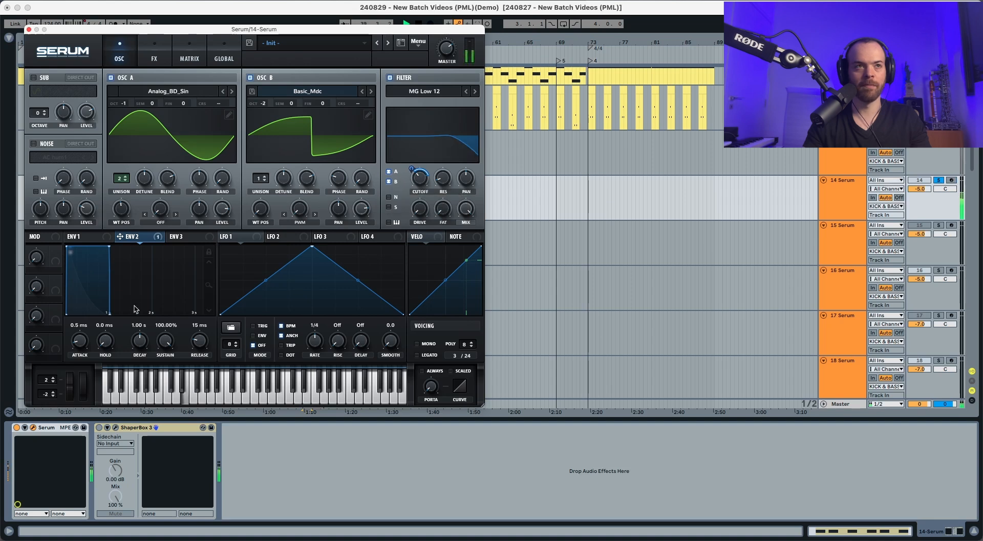
key("space")
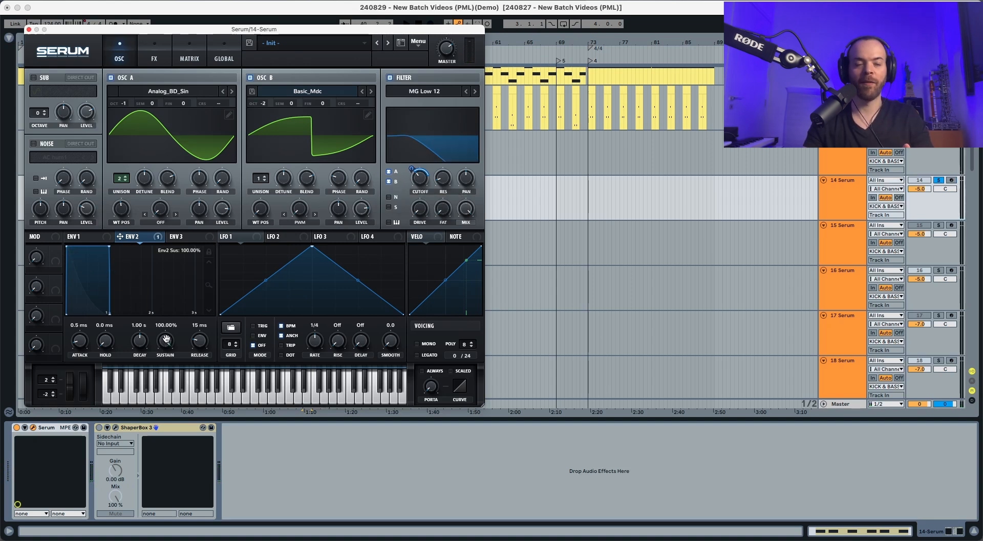
Shape envelope 2 with 1.6 ms attack, 257 ms decay, 0% sustain and 170 ms release, and audition it
left_click_drag(165, 339, 165, 467)
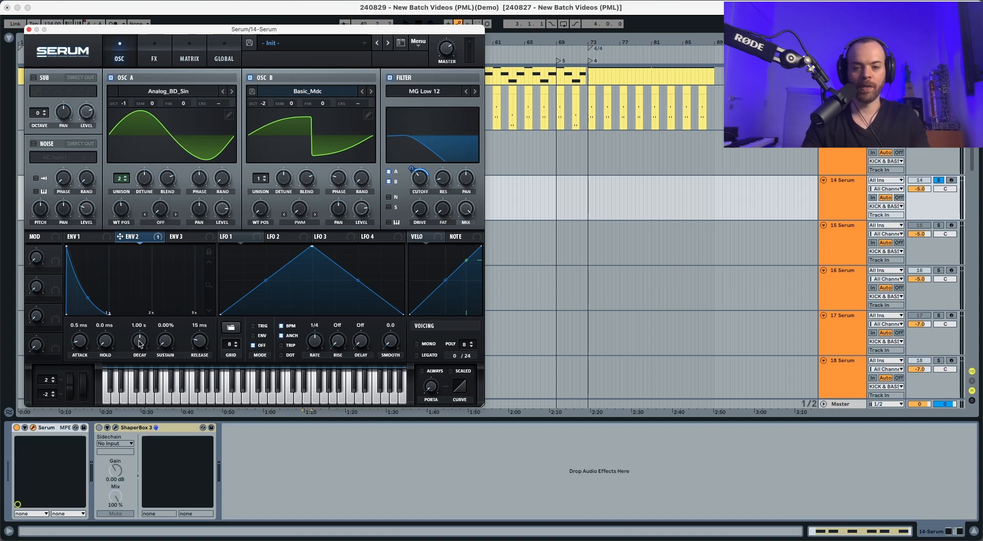
left_click_drag(139, 345, 137, 352)
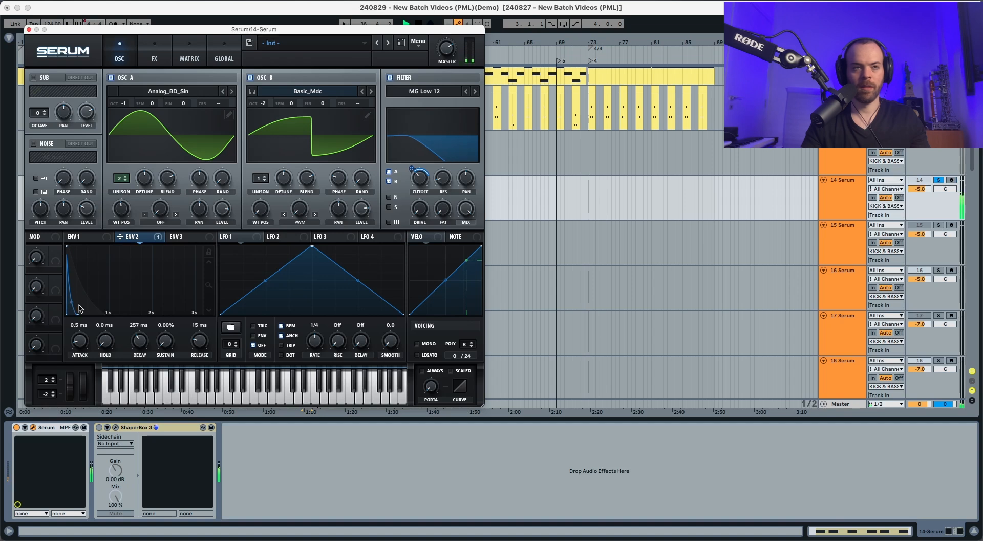
left_click_drag(200, 340, 201, 333)
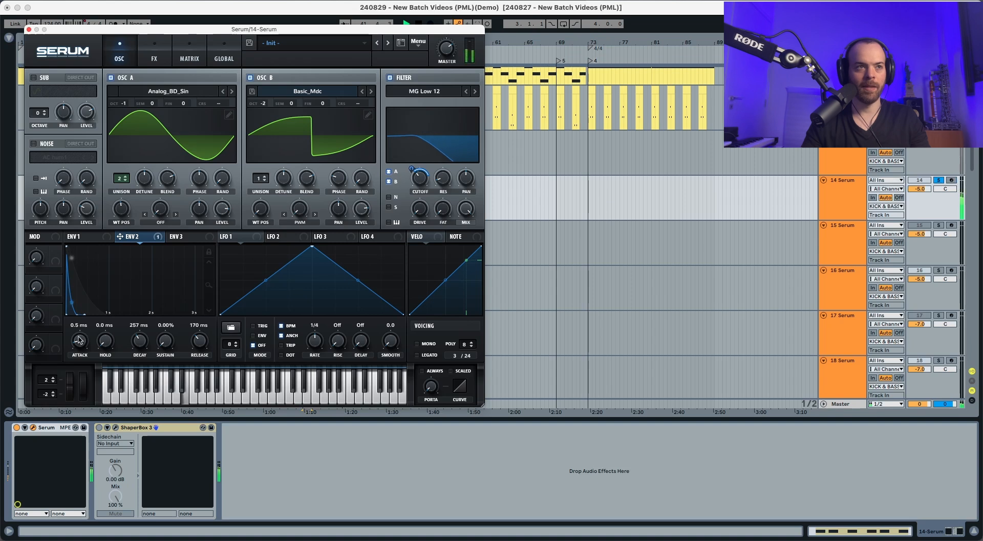
left_click_drag(79, 339, 79, 338)
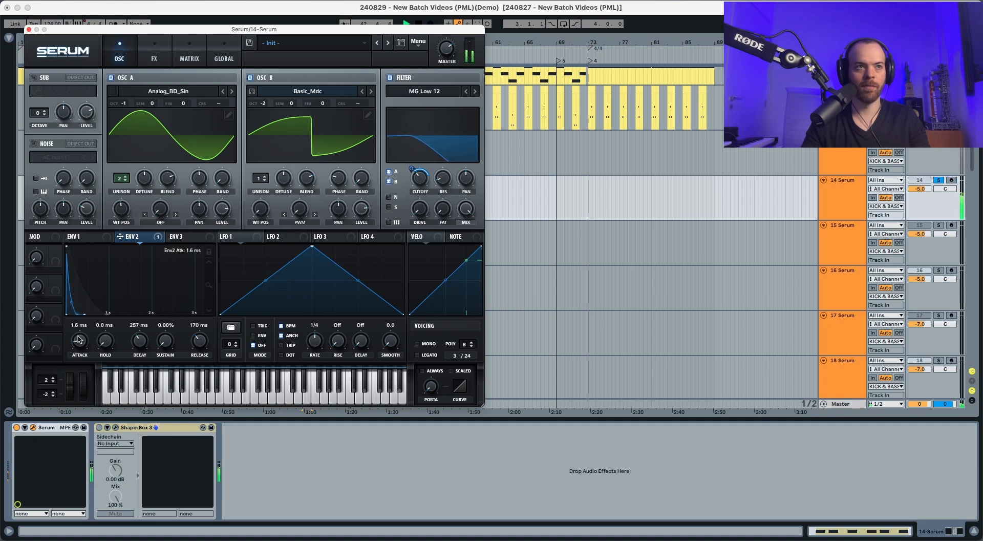
key("space")
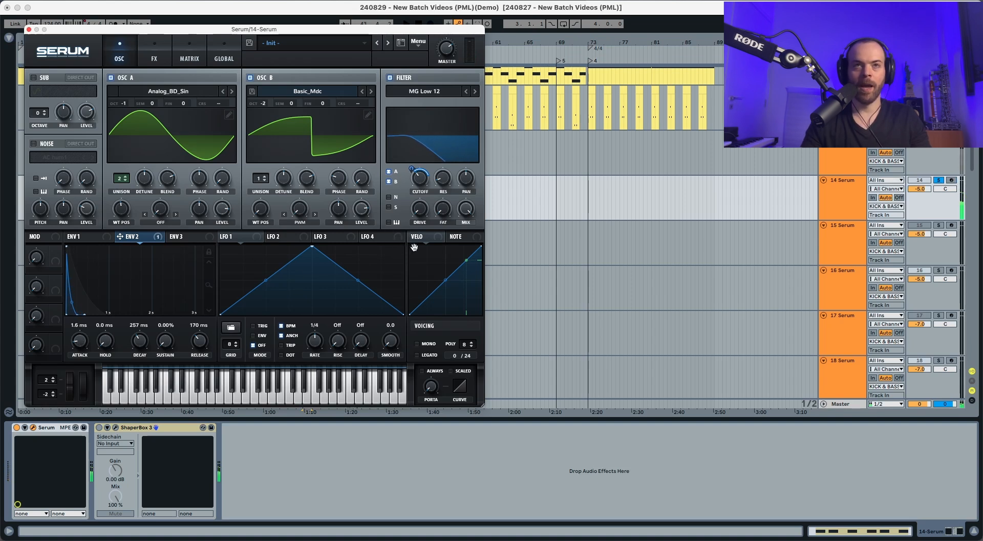
key("space")
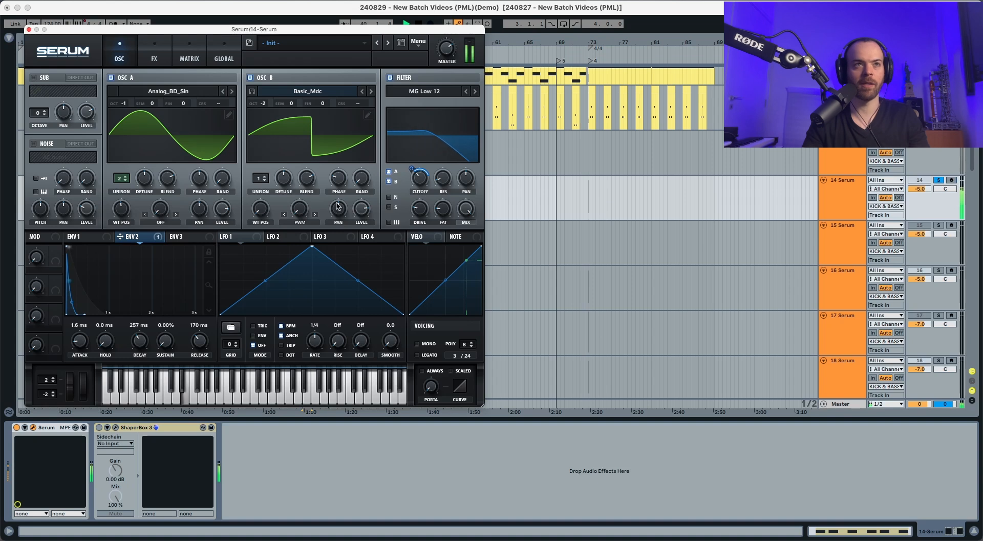
key("space")
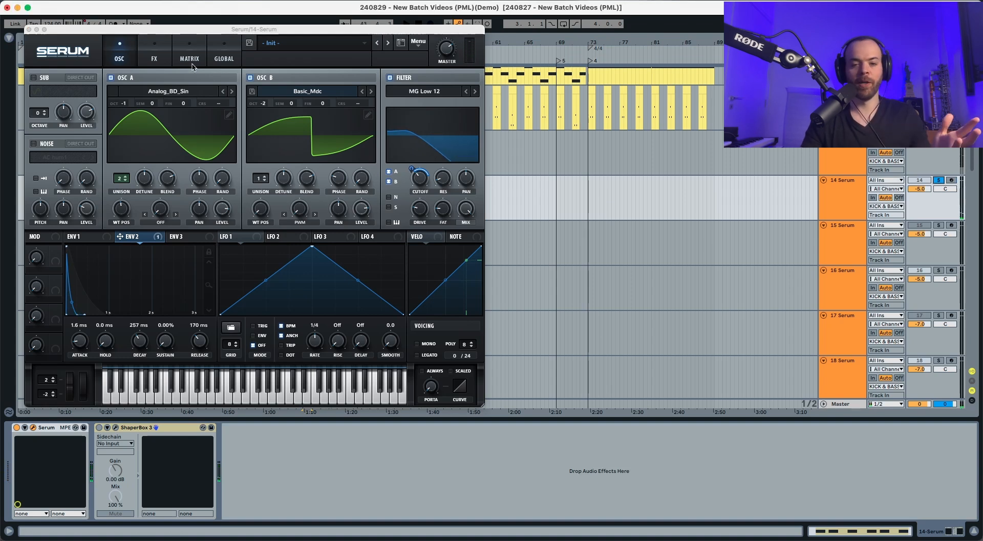
Enable the distortion effect, place it first in the effects chain, set it to HardClip and start playback
left_click(154, 59)
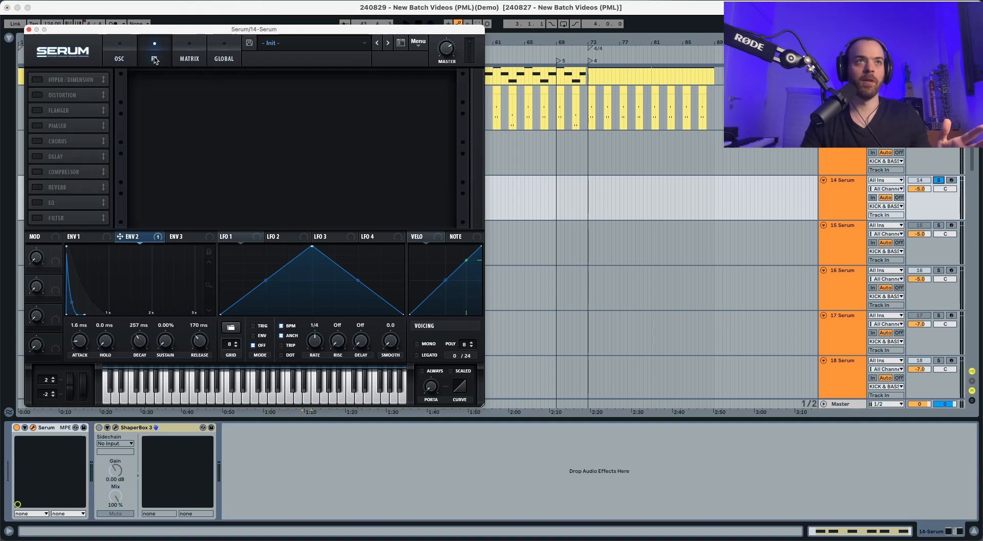
left_click(37, 94)
left_click_drag(56, 96, 57, 73)
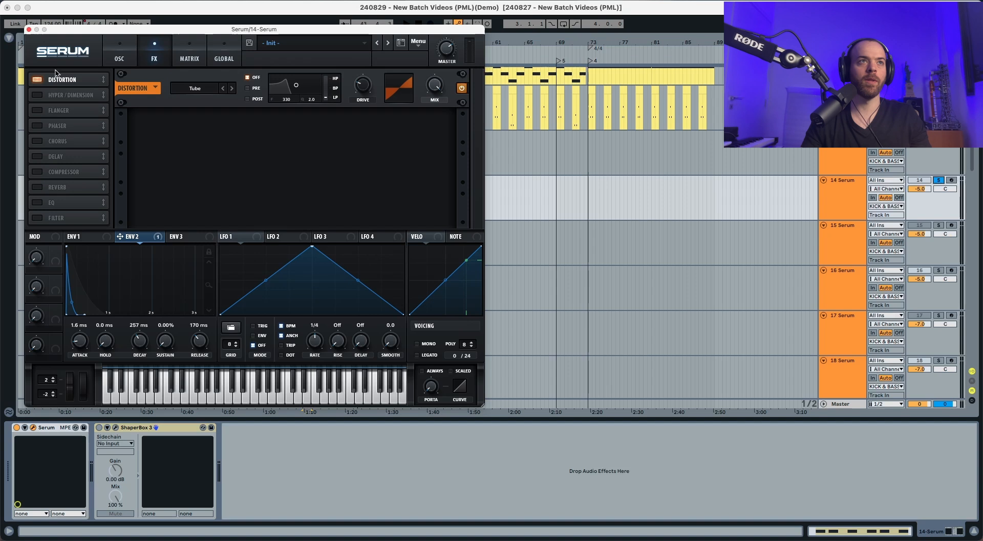
left_click(190, 89)
left_click(205, 125)
key("space")
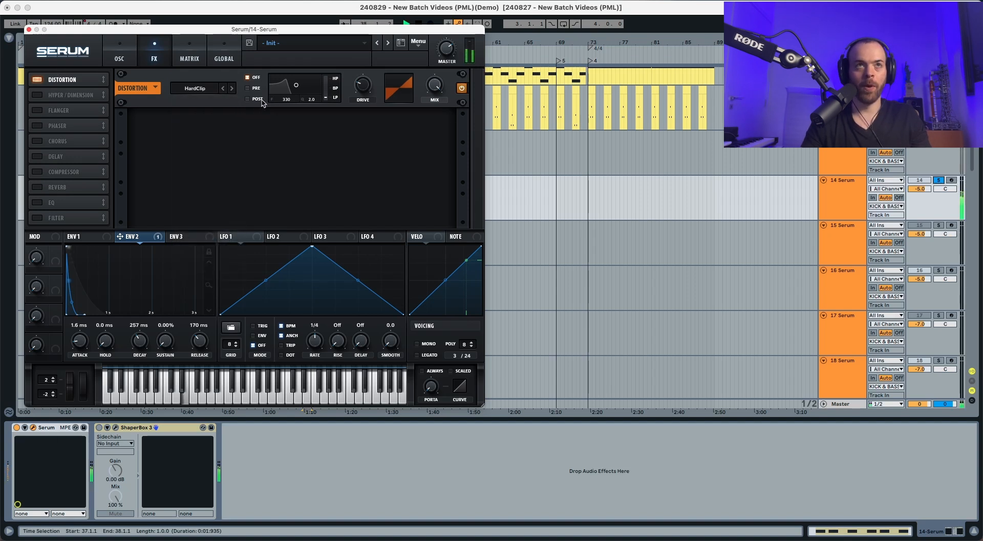
Filter the distortion post at about 1633 Hz with bandwidth 1.5, and set drive to 23% and mix to about 20%
left_click(248, 99)
left_click_drag(286, 104, 311, 107)
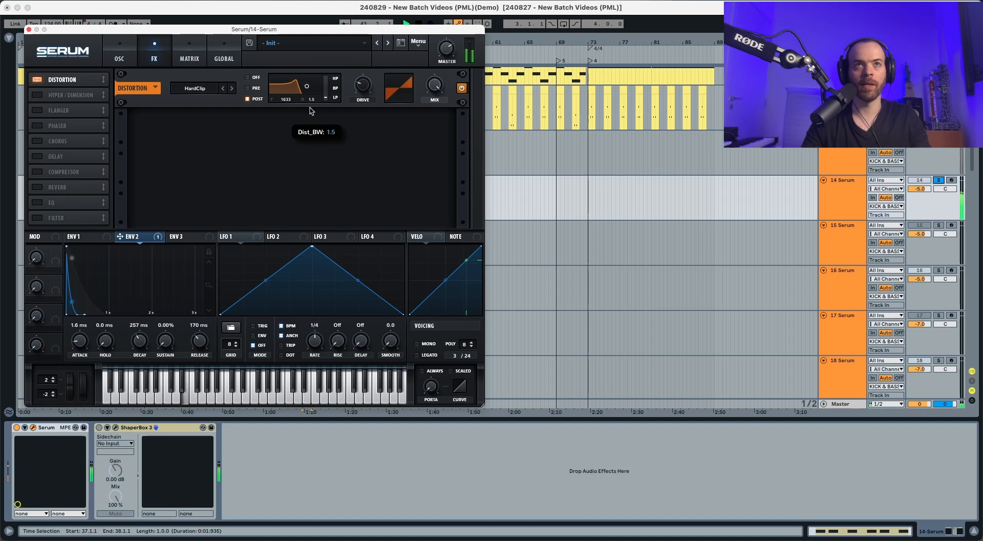
left_click_drag(362, 85, 362, 87)
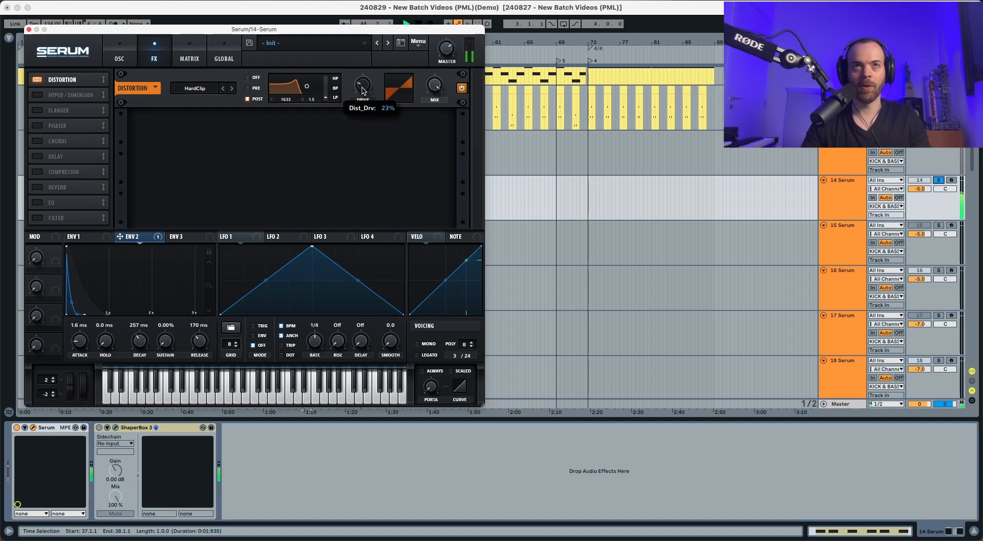
left_click_drag(434, 88, 430, 118)
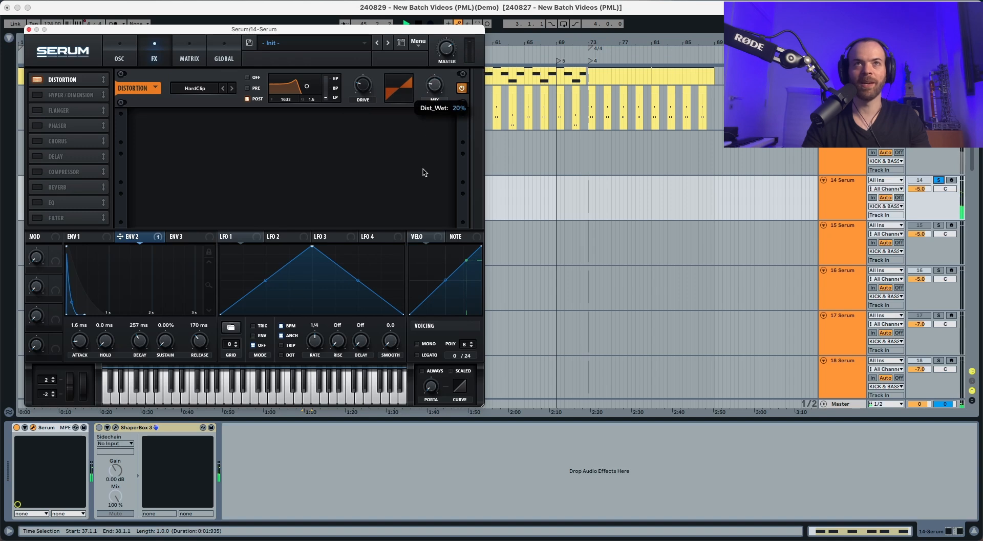
left_click_drag(424, 175, 424, 171)
key("space")
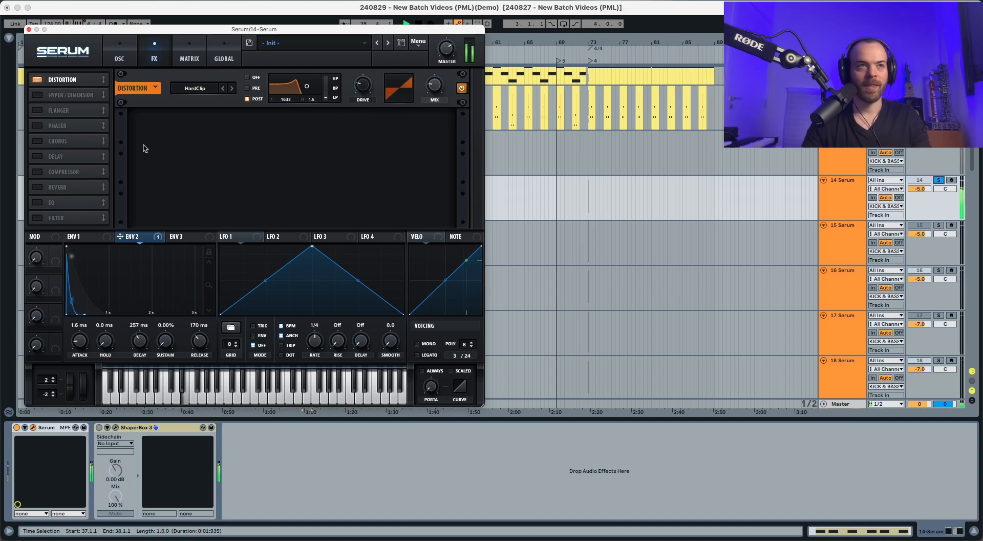
Modulate the distortion drive with envelope 1 and audition the patch
key("space")
left_click_drag(68, 236, 356, 104)
key("space")
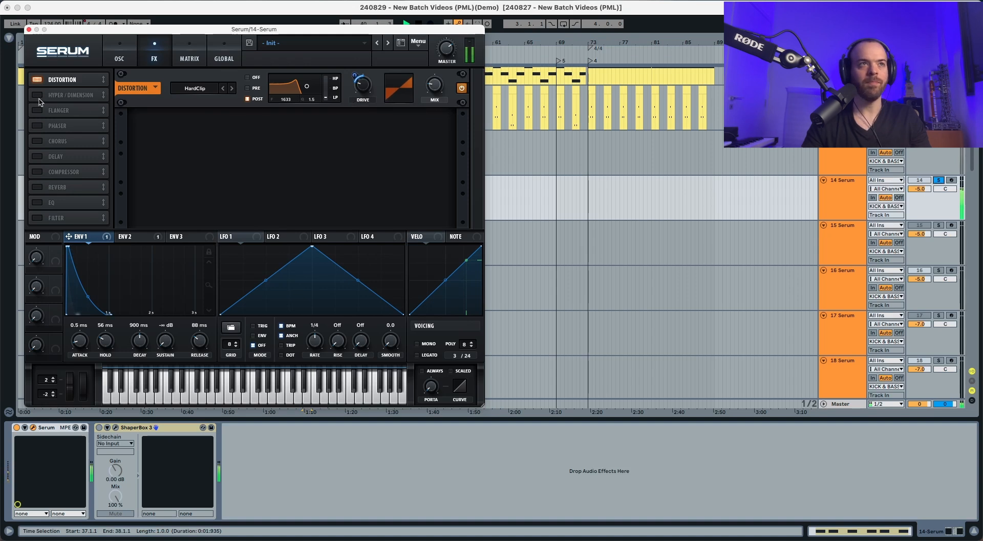
Enable the EQ directly after the distortion and set both of its bands to the peak shape
left_click(50, 204)
left_click_drag(54, 205, 68, 94)
left_click(259, 127)
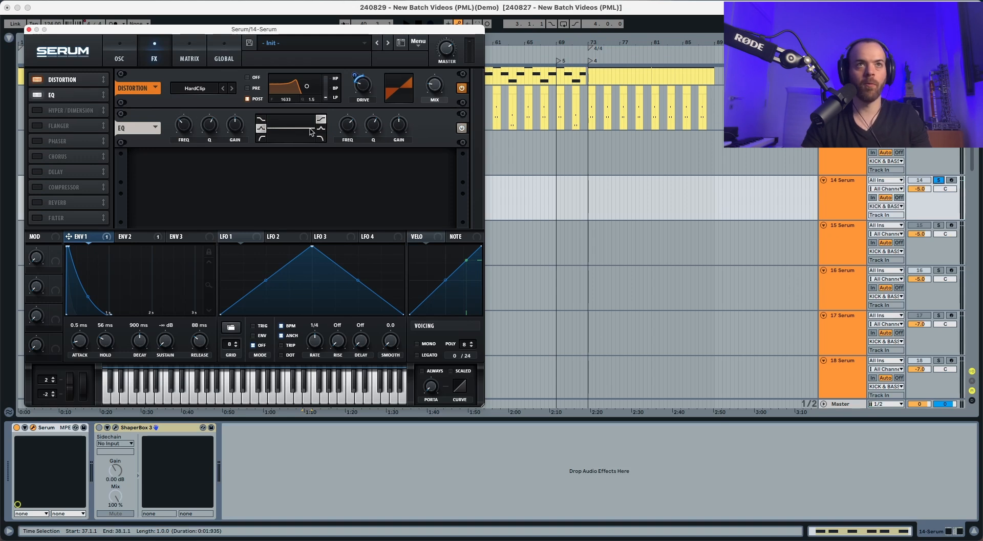
left_click(320, 128)
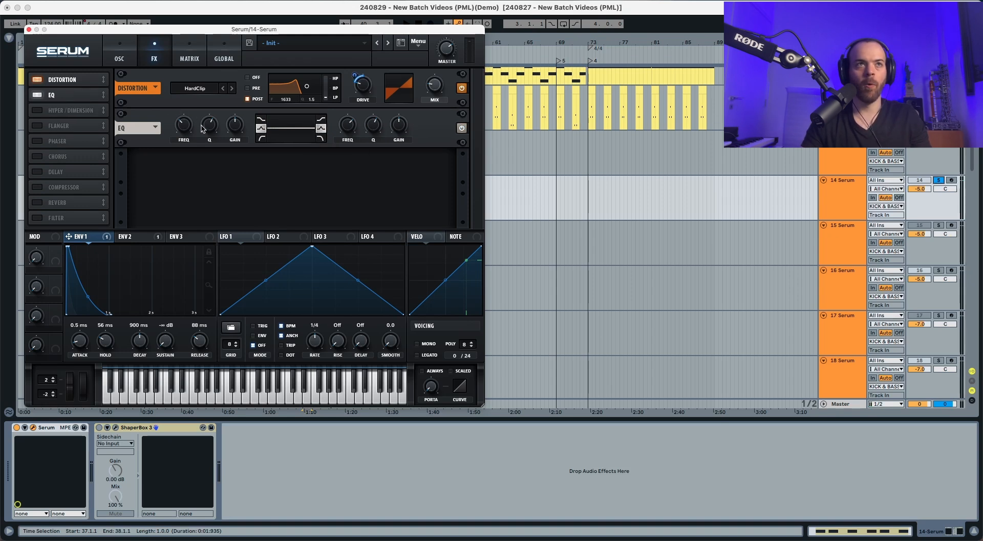
Boost the gain of both EQ bands, raising the high band to about 7.9 dB, and start playback
mouse_move(185, 129)
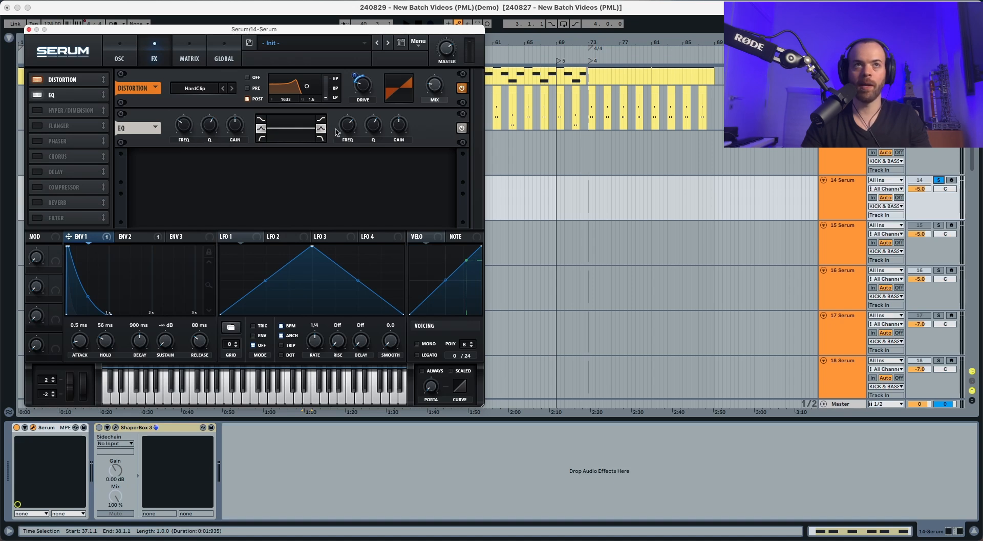
mouse_move(353, 128)
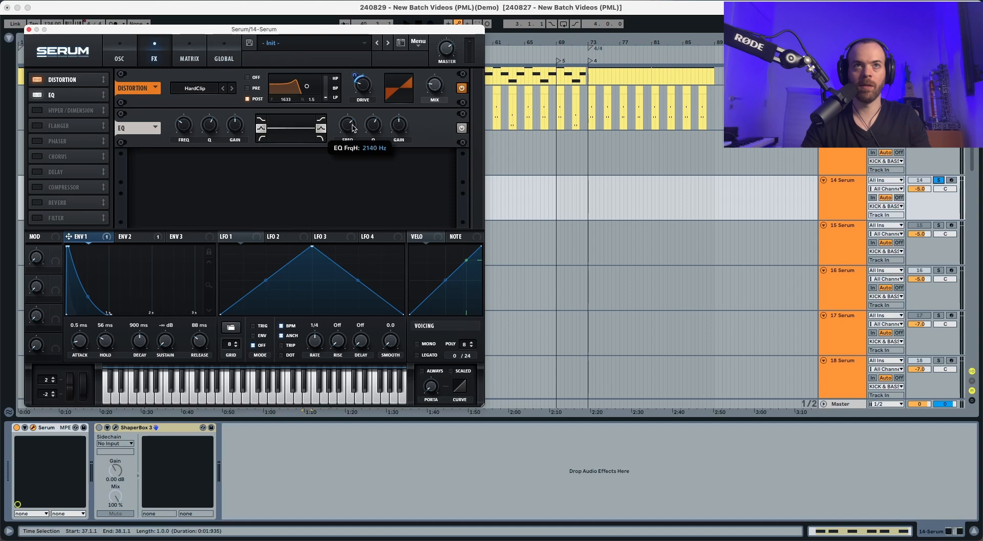
mouse_move(238, 132)
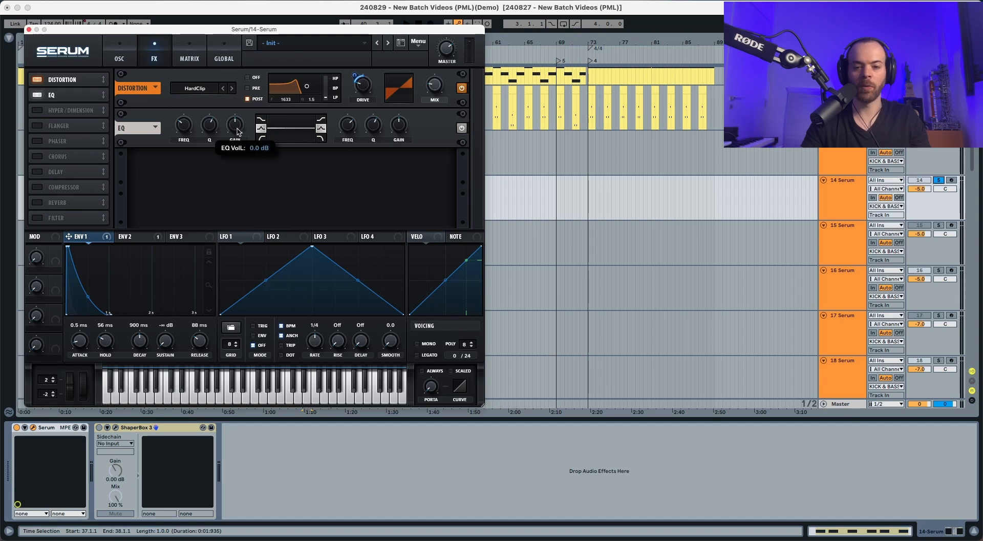
left_click_drag(239, 128, 239, 121)
mouse_move(395, 126)
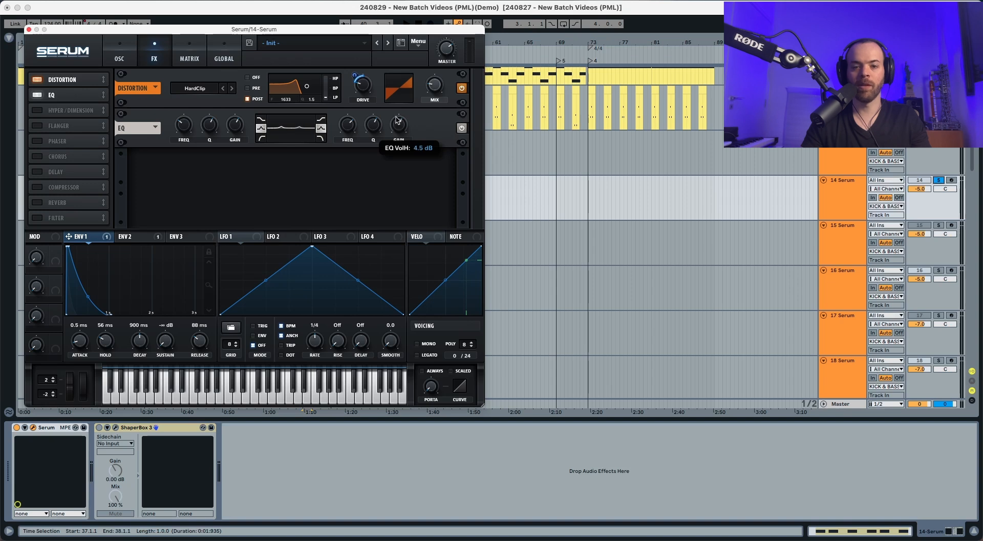
key("space")
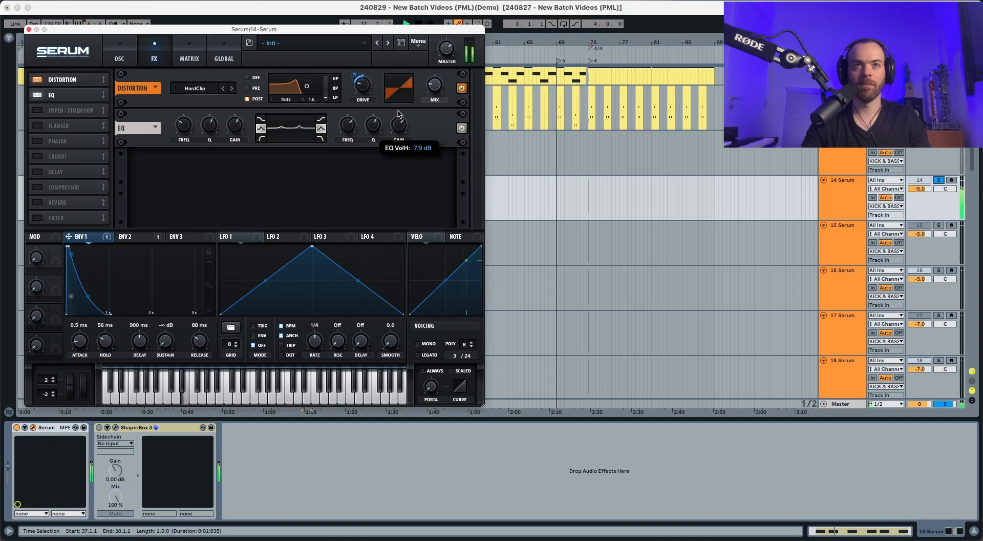
Lower the Q of both EQ bands, with the high band at about 33%, while auditioning
left_click_drag(376, 123, 372, 142)
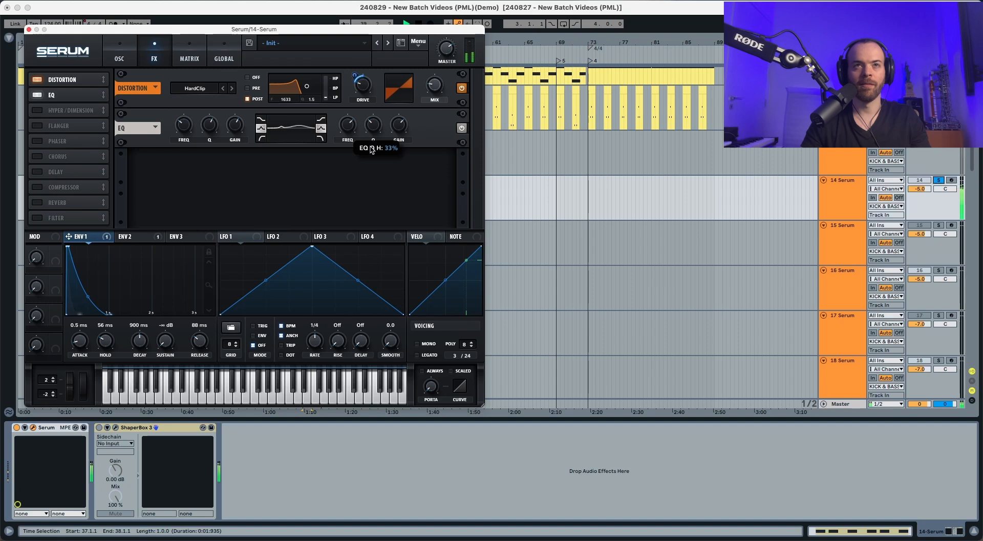
left_click_drag(211, 123, 205, 147)
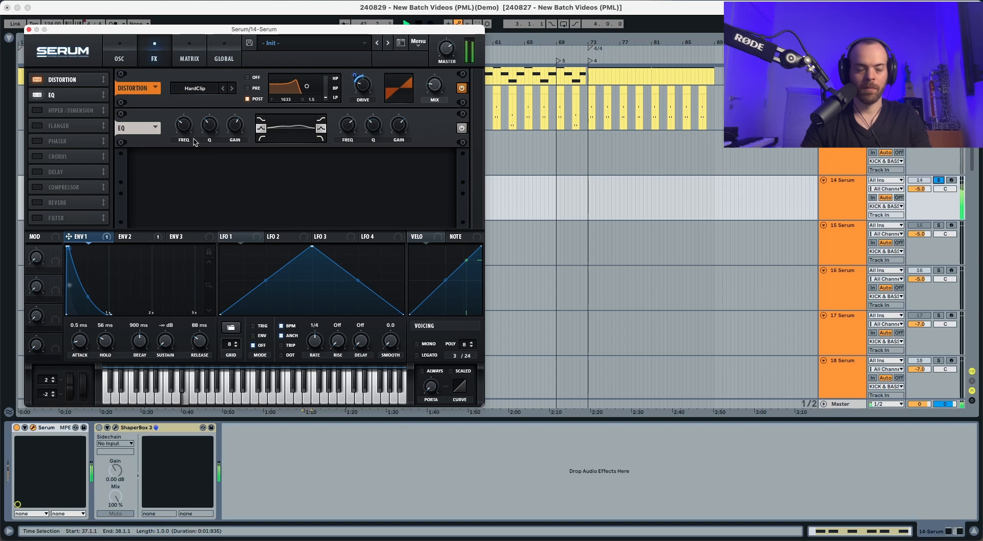
key("space")
Enable the delay after the EQ, set its filter to about 2655 Hz with bandwidth 2.4, and adjust its mix during playback
left_click(36, 171)
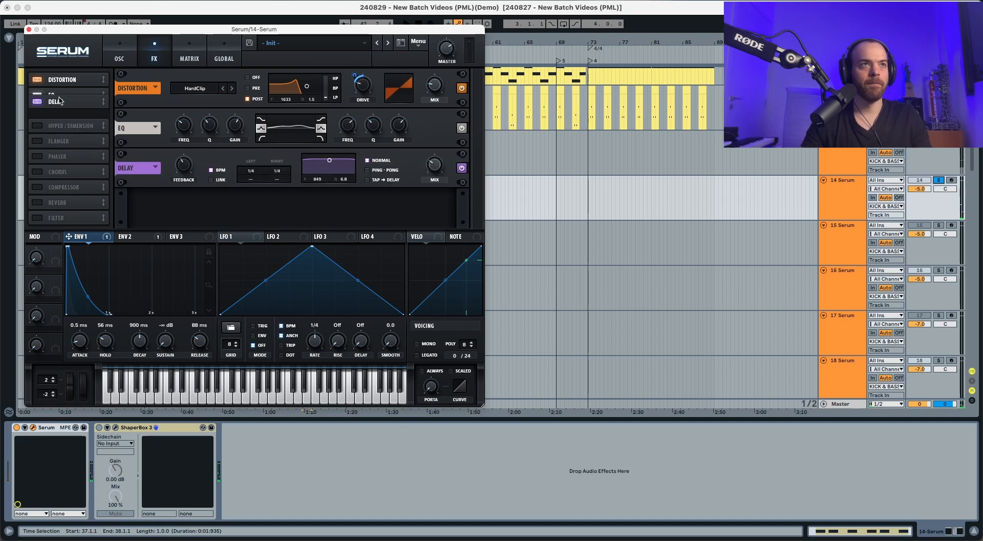
mouse_move(190, 168)
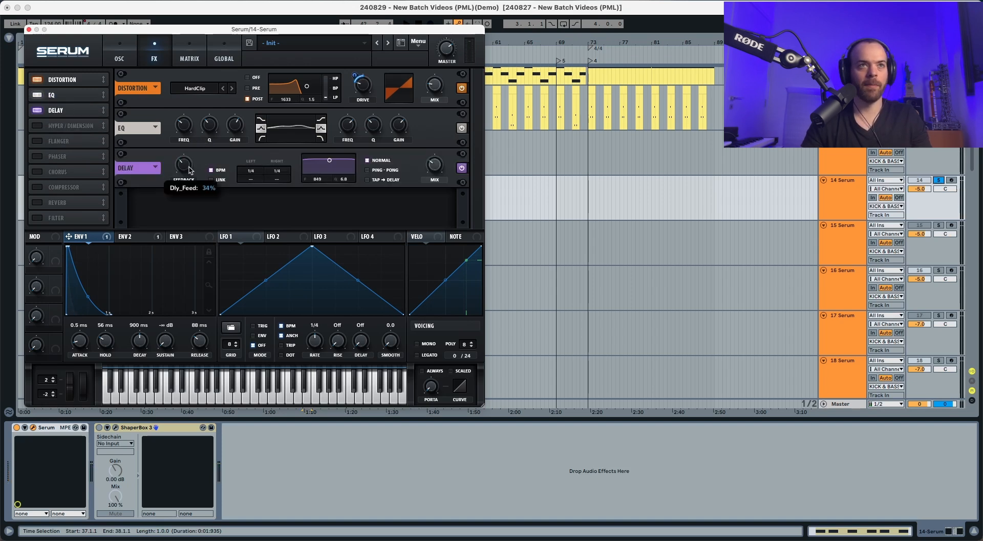
key("space")
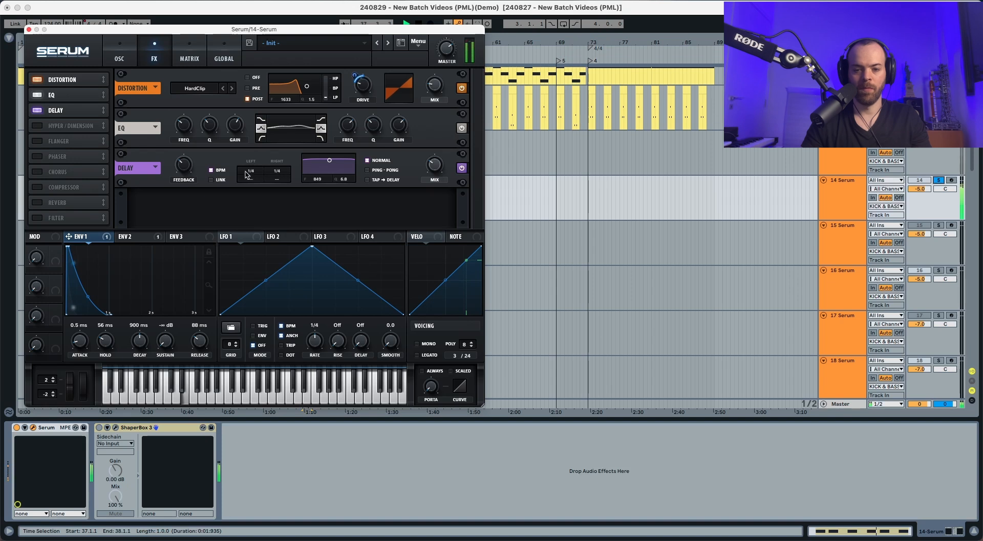
left_click_drag(319, 177, 339, 251)
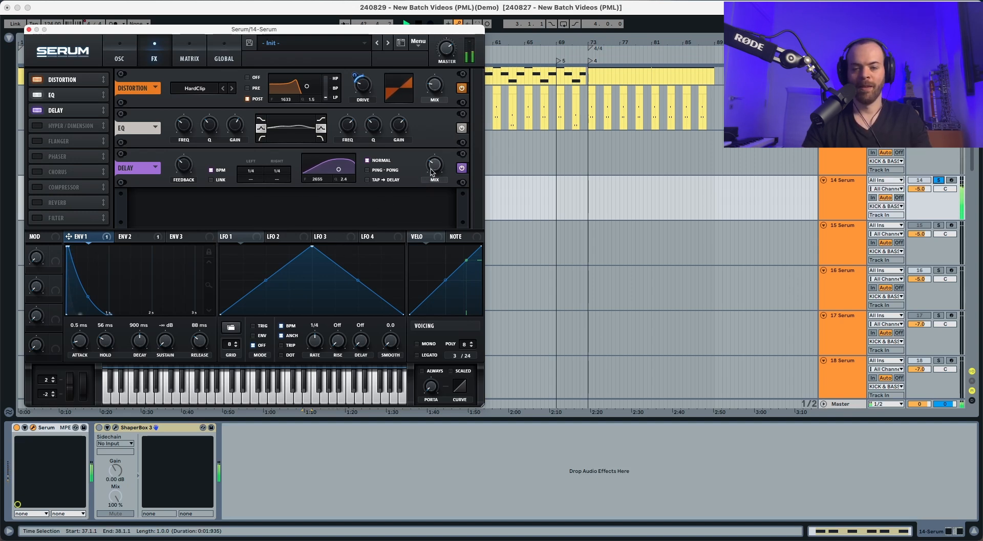
left_click_drag(430, 169, 433, 158)
Set the delay to ping-pong with a 0.500 offset on both times, and modulate its mix with envelope 2
left_click_drag(254, 182, 277, 177)
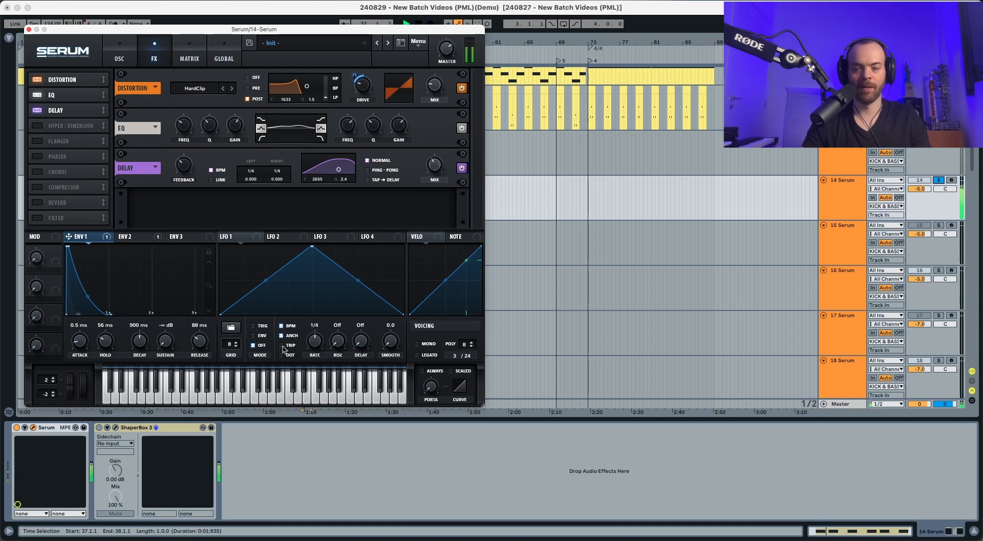
left_click(367, 170)
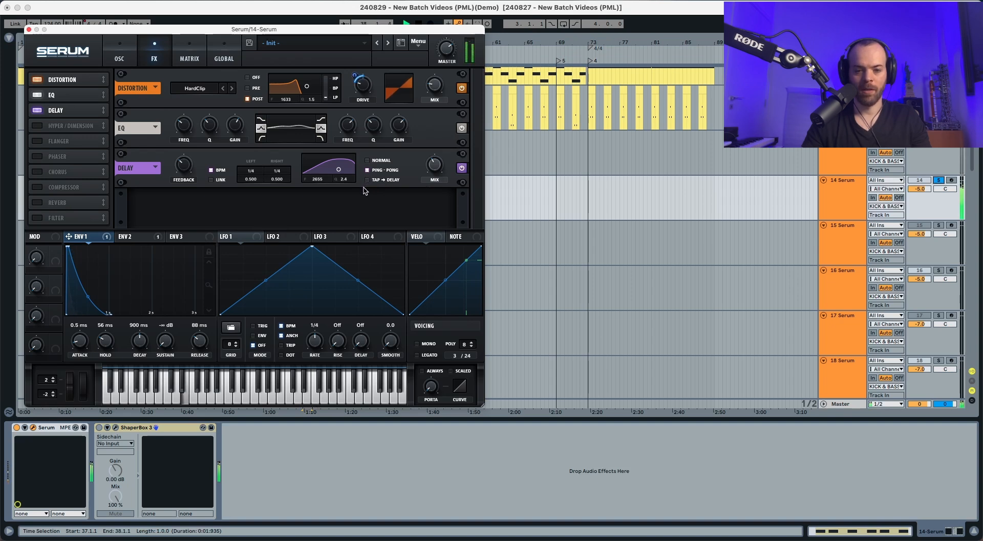
key("space")
left_click_drag(126, 240, 423, 188)
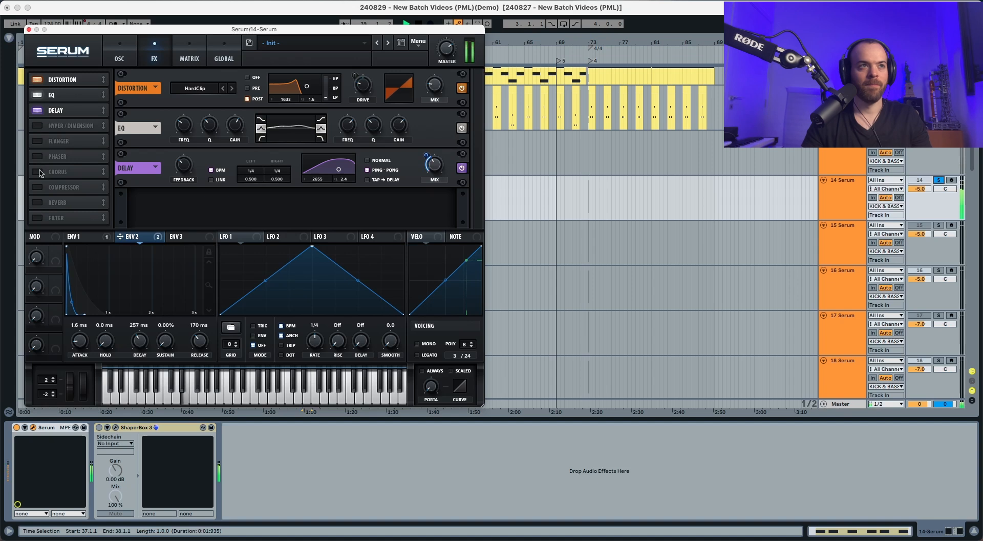
Enable the reverb and place it directly after the delay in the effects chain
left_click(37, 202)
left_click_drag(56, 202, 57, 122)
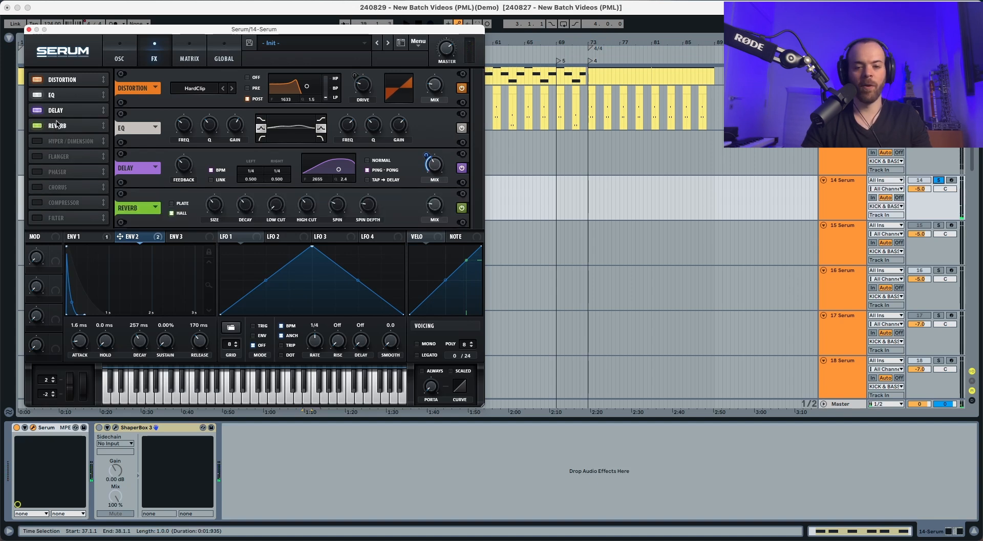
Set the reverb mix to about 17% while auditioning, and modulate it with envelope 2 by about -13
key("space")
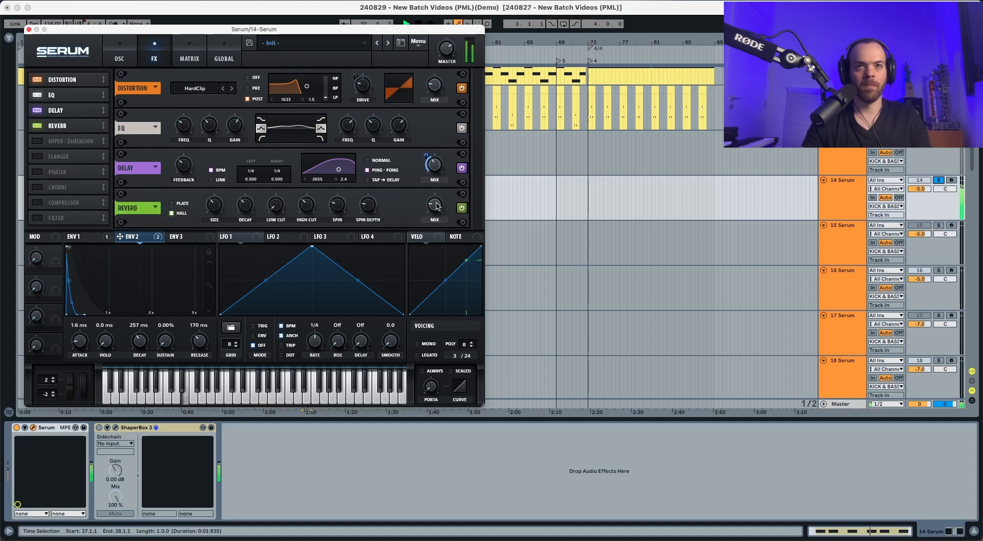
left_click_drag(436, 203, 436, 204)
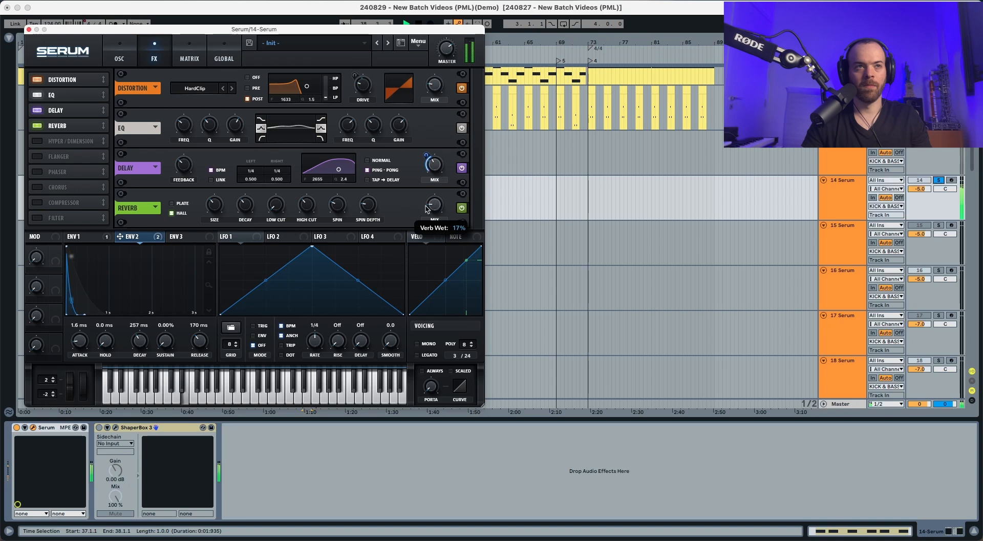
key("space")
left_click_drag(157, 236, 425, 194)
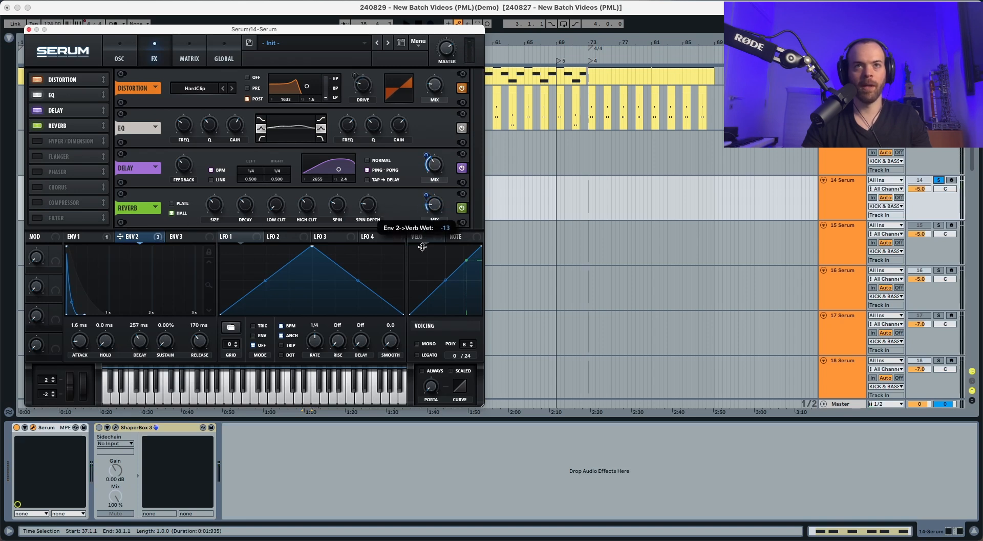
left_click_drag(423, 249, 425, 245)
key("space")
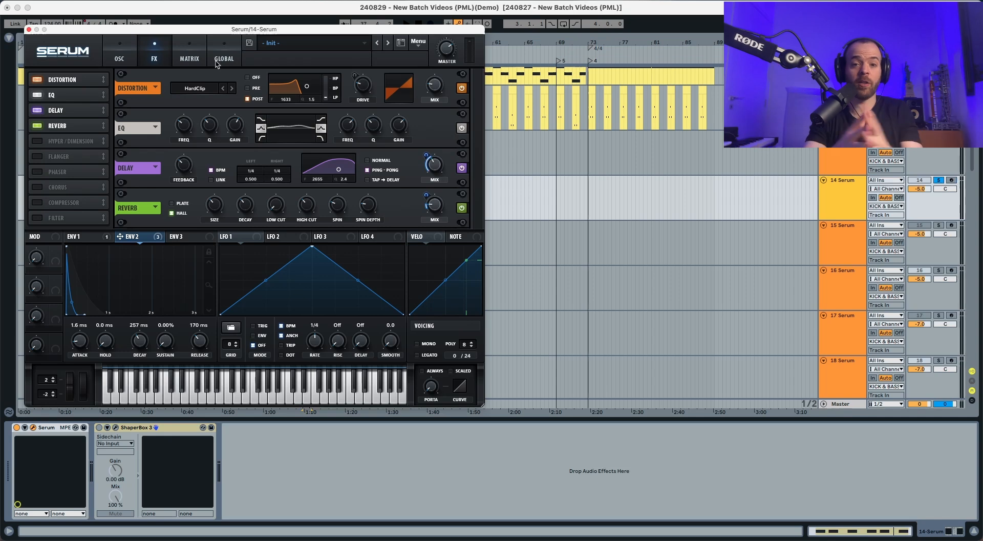
Review the oscillator settings, including oscillator A's unison detune, and audition the patch on its own
left_click(119, 56)
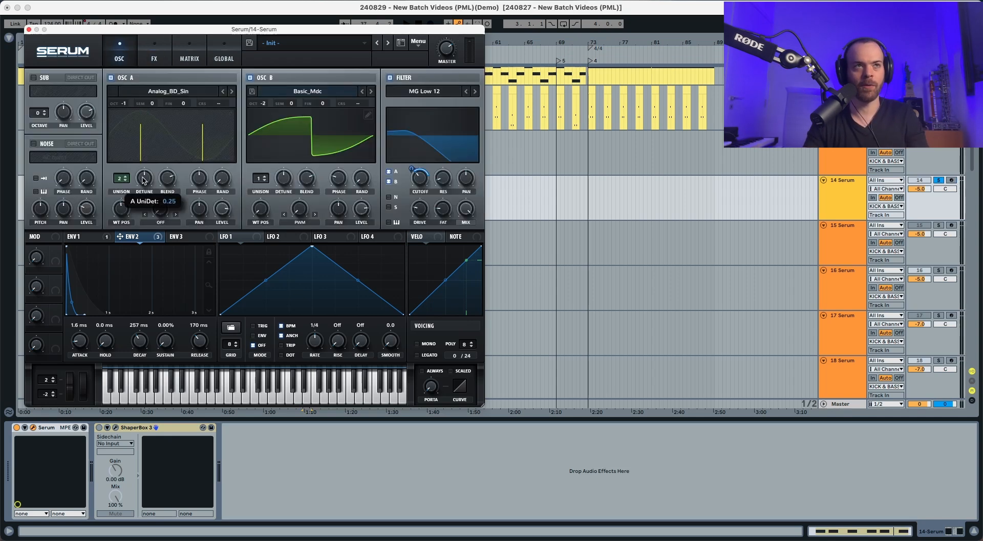
key("space")
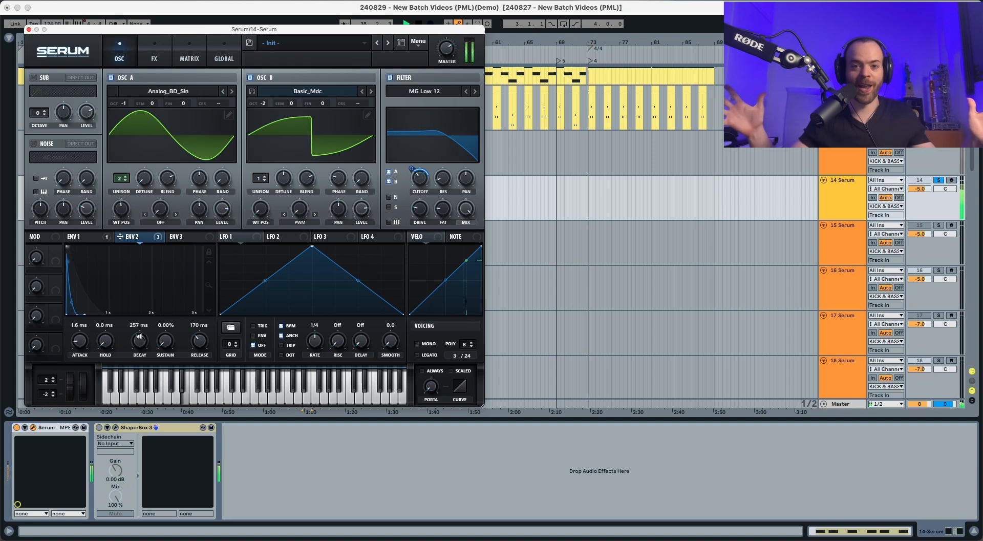
key("space")
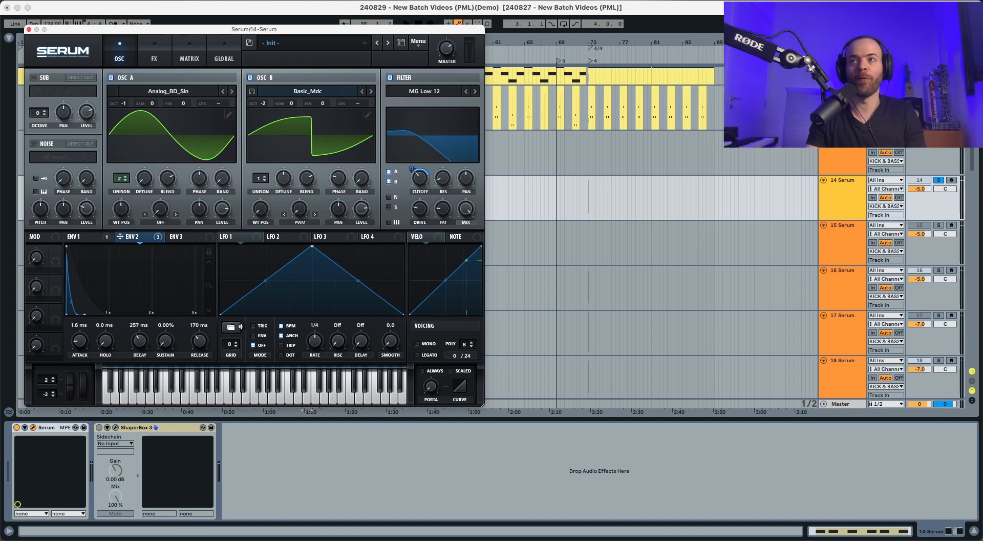
Unsolo the 14 Serum track and enable its ShaperBox 3 effect, playing the bass in the full mix
left_click(937, 181)
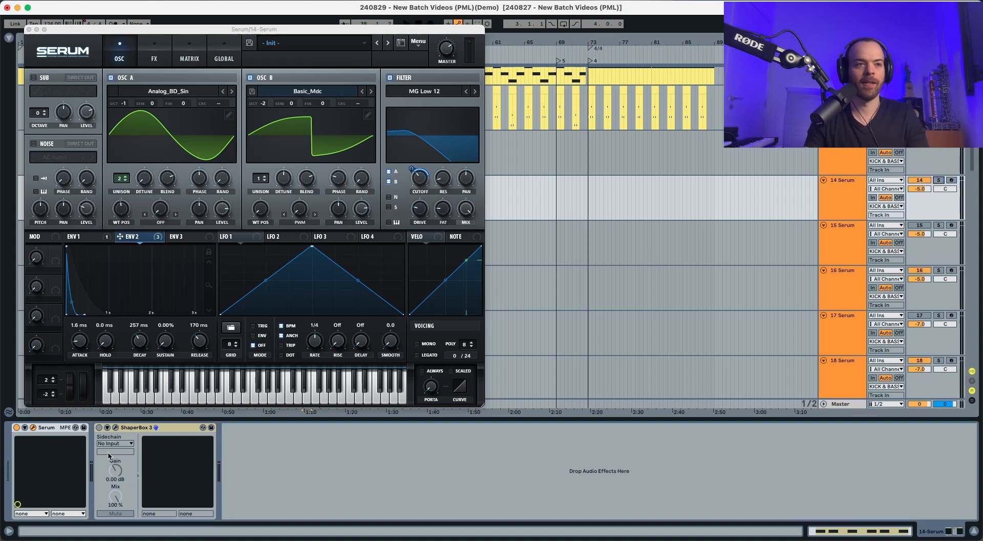
left_click(99, 428)
key("space")
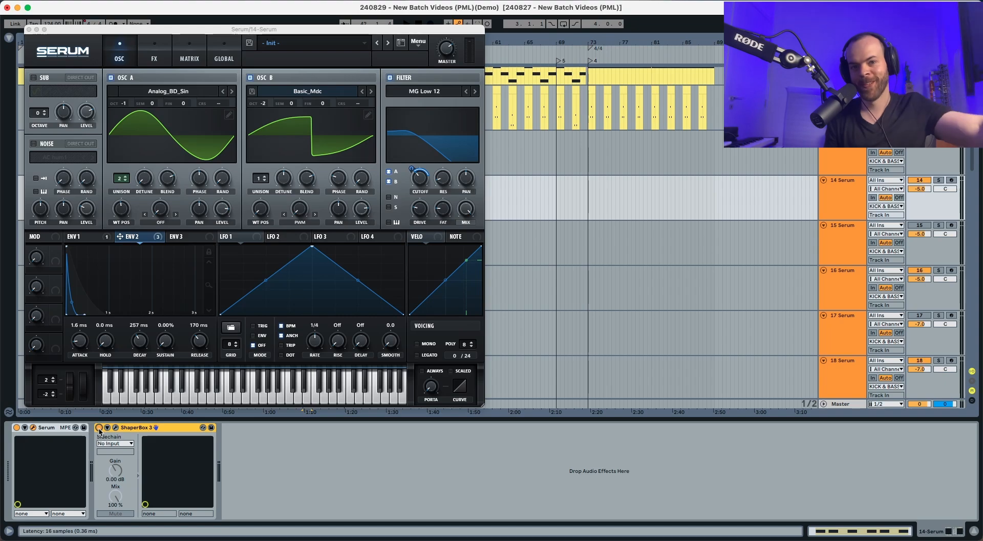
Switch to the Production Music Live website and view its Sounds categories
key("super+Tab")
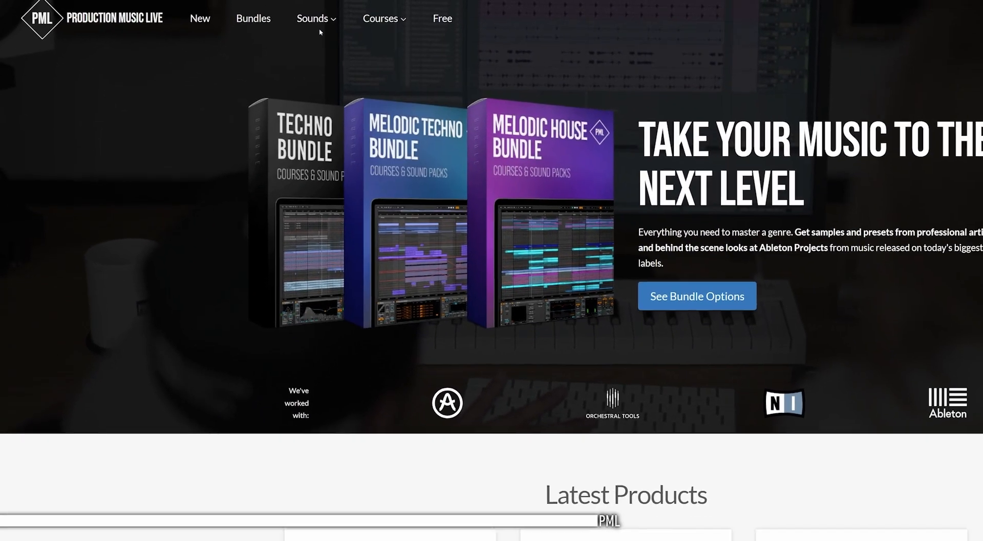
mouse_move(372, 23)
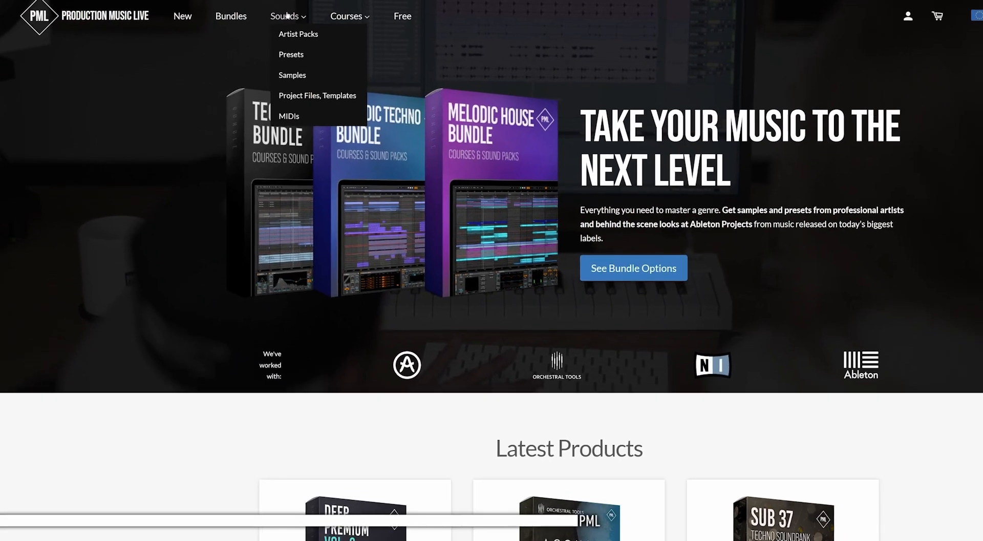